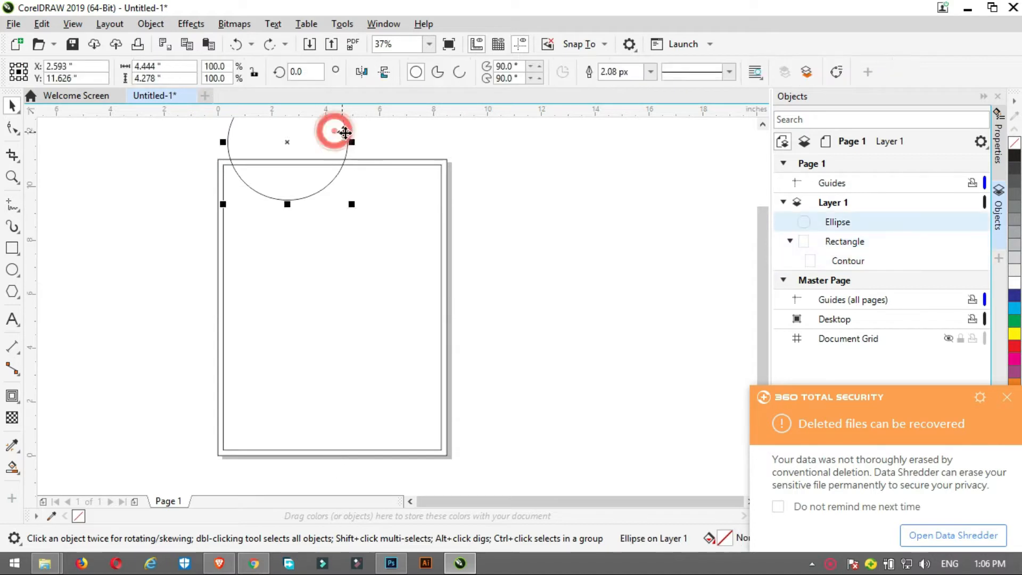
# Enlarge the circle to about 8.14 × 7.83 in across the page's upper-right area and give it a cyan fill without an outline
pyautogui.moveTo(434, 201); pyautogui.dragTo(453, 229)
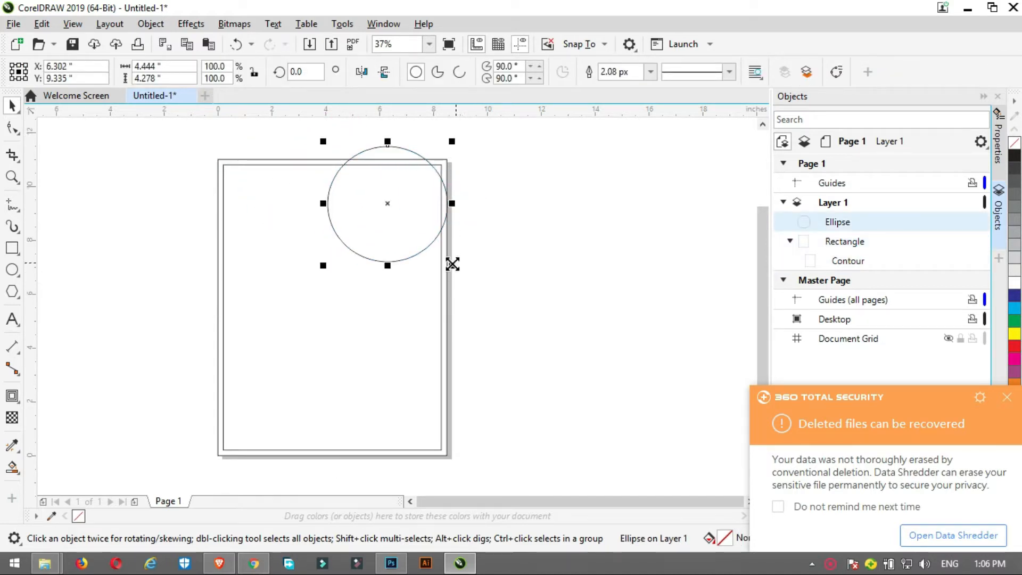
pyautogui.moveTo(453, 265); pyautogui.dragTo(495, 313)
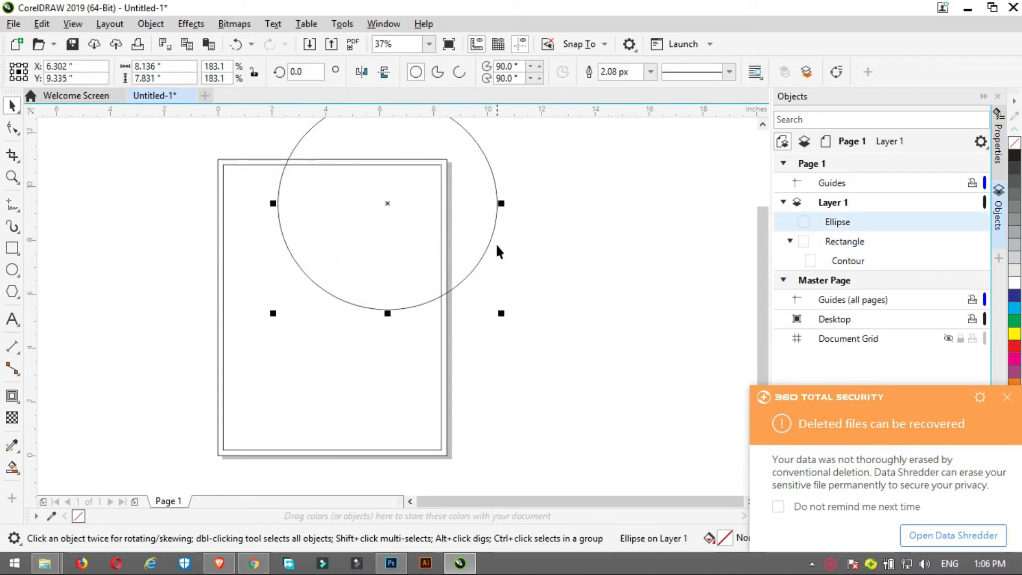
pyautogui.moveTo(482, 213); pyautogui.dragTo(497, 256)
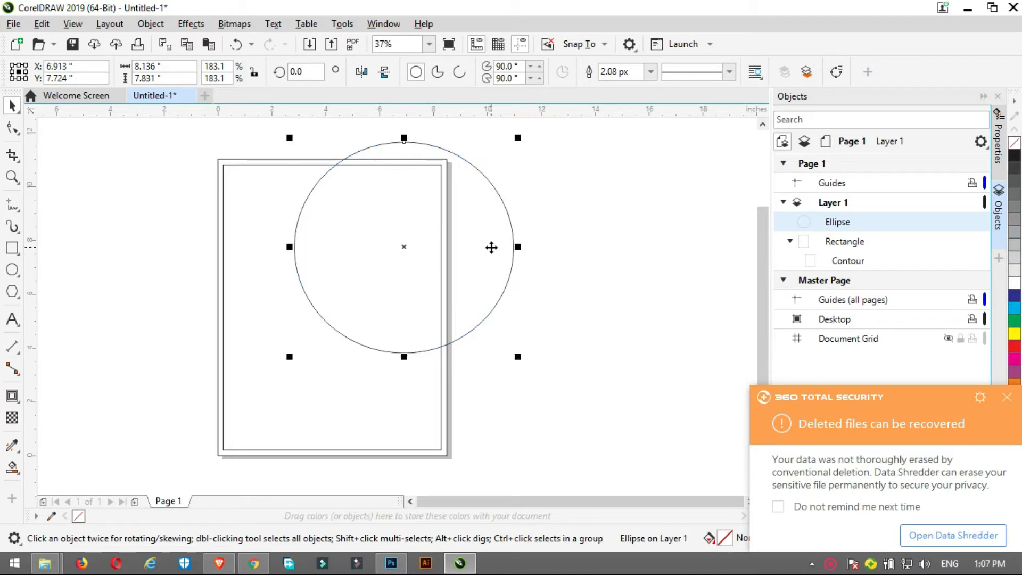
pyautogui.click(1013, 307)
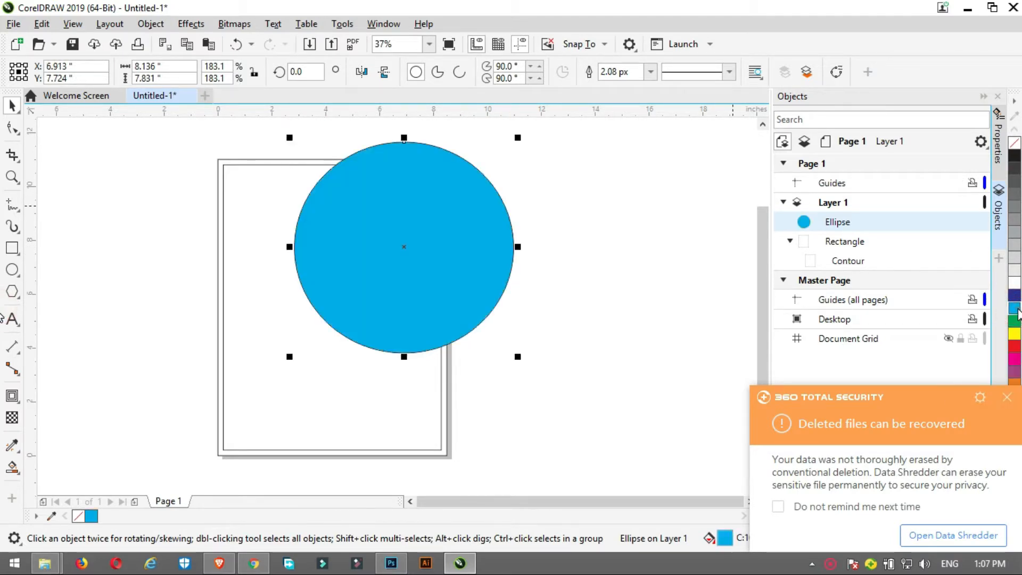
pyautogui.rightClick(1015, 143)
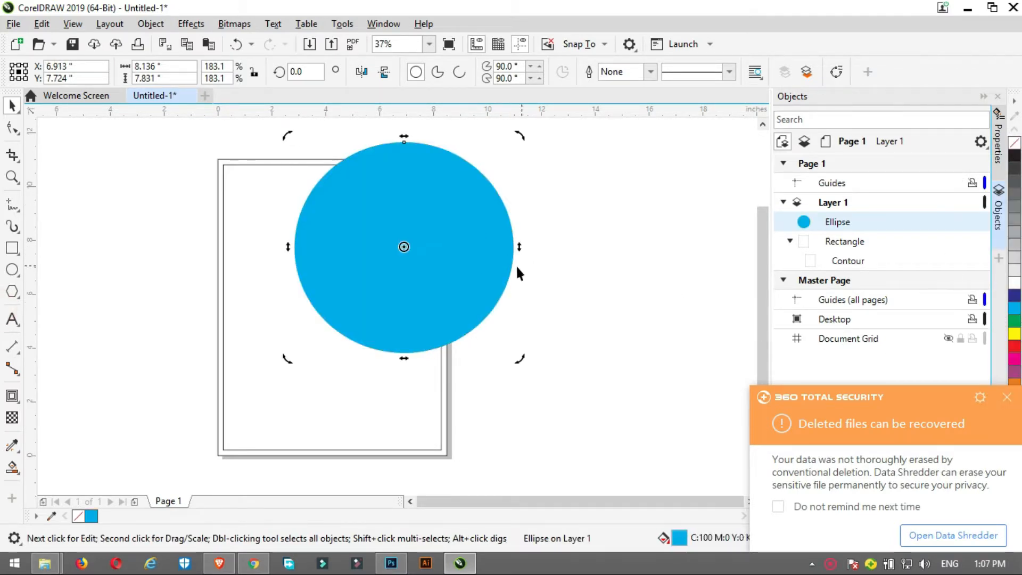
# Make a smaller concentric copy of the cyan circle, about 7.07 × 6.81 in, with a white fill and blue outline
pyautogui.moveTo(521, 358); pyautogui.dragTo(516, 344)
pyautogui.rightClick(1010, 161)
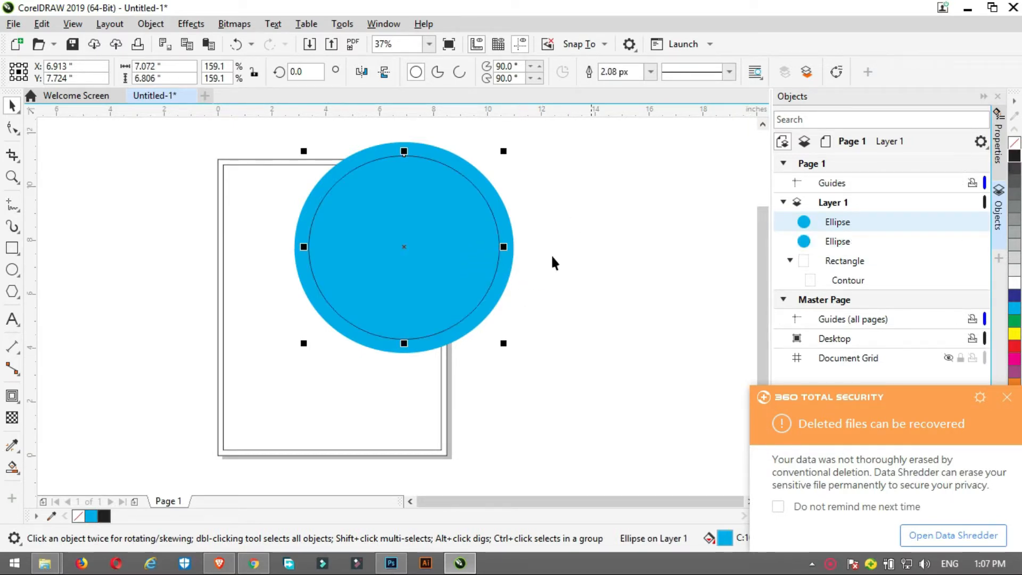
pyautogui.click(1014, 285)
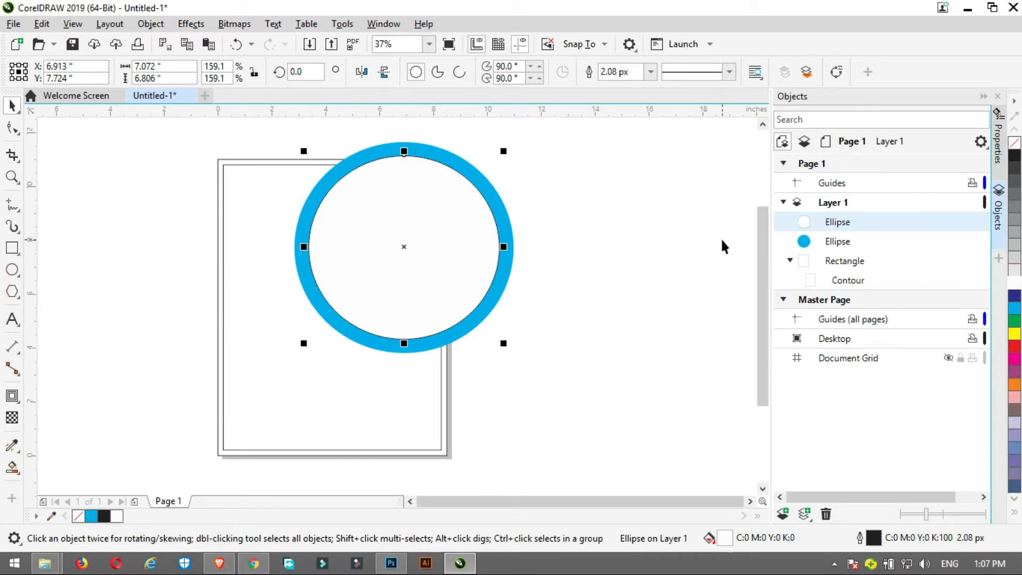
pyautogui.rightClick(1015, 301)
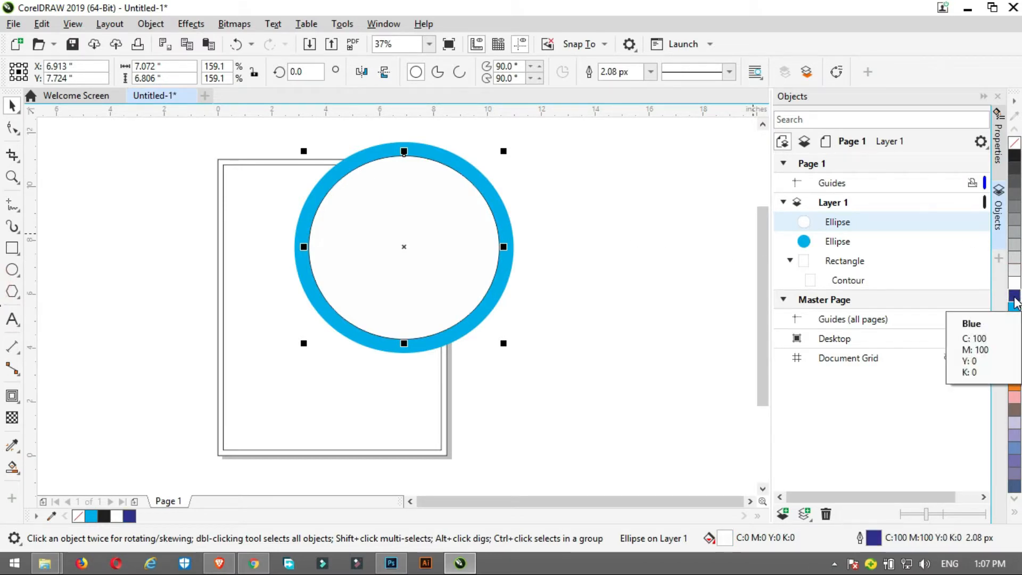
pyautogui.scroll(2, 506, 262)
pyautogui.scroll(-2, 502, 269)
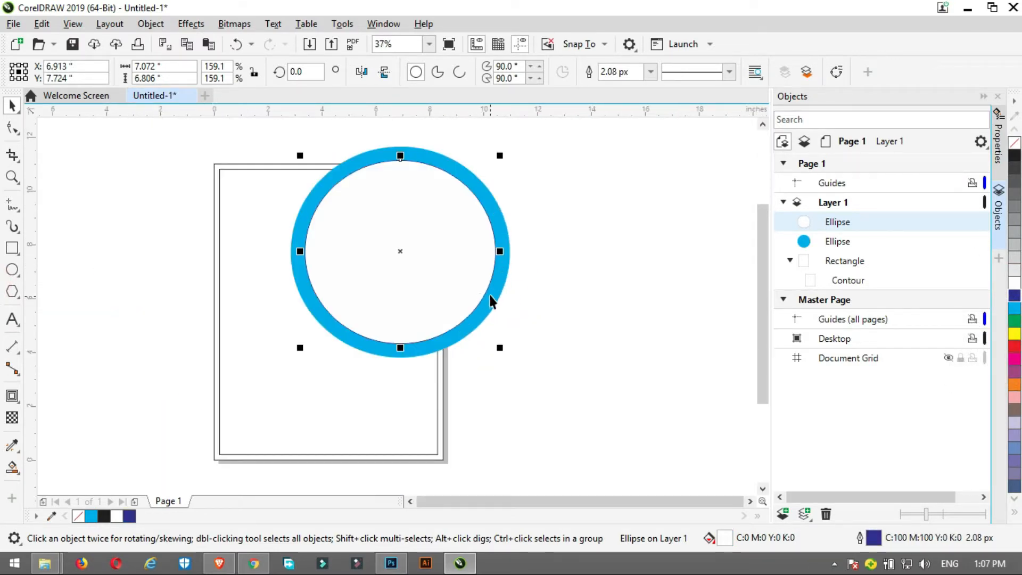
# Duplicate the white circle over the page's lower edge and send the copy to the back of the layer
pyautogui.click(438, 270)
pyautogui.moveTo(438, 269); pyautogui.dragTo(419, 438)
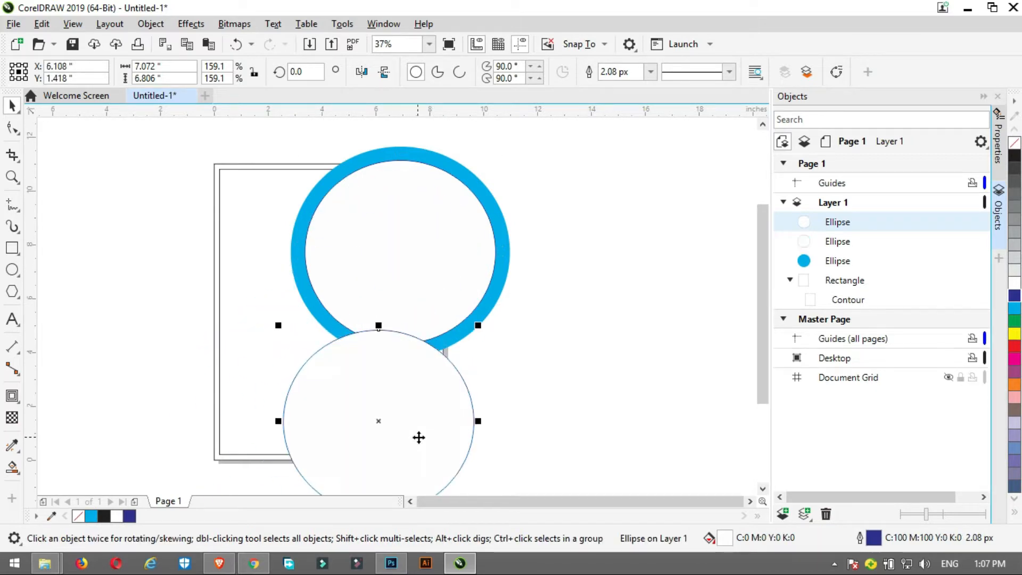
pyautogui.rightClick(429, 391)
pyautogui.moveTo(561, 227)
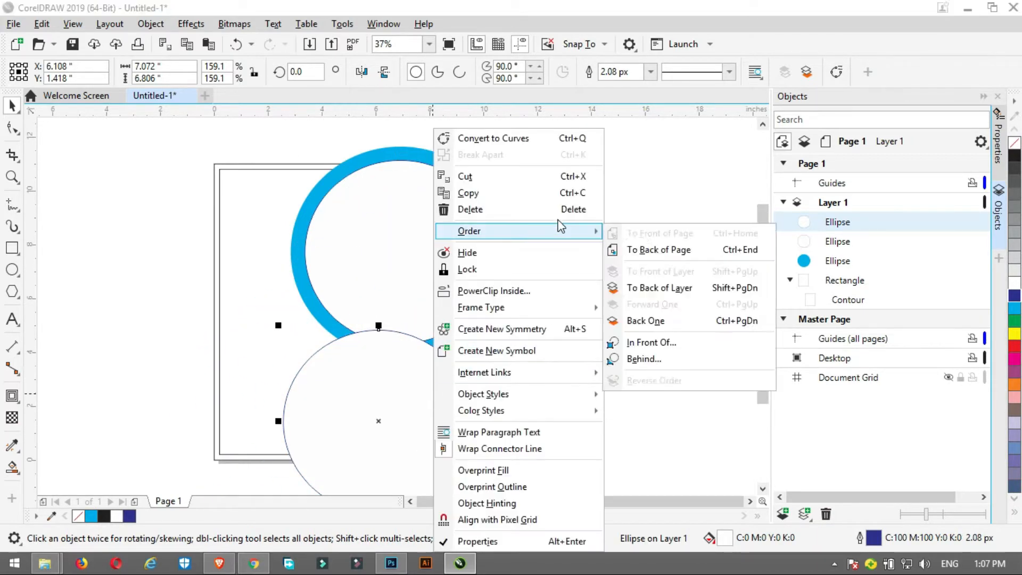
pyautogui.click(653, 288)
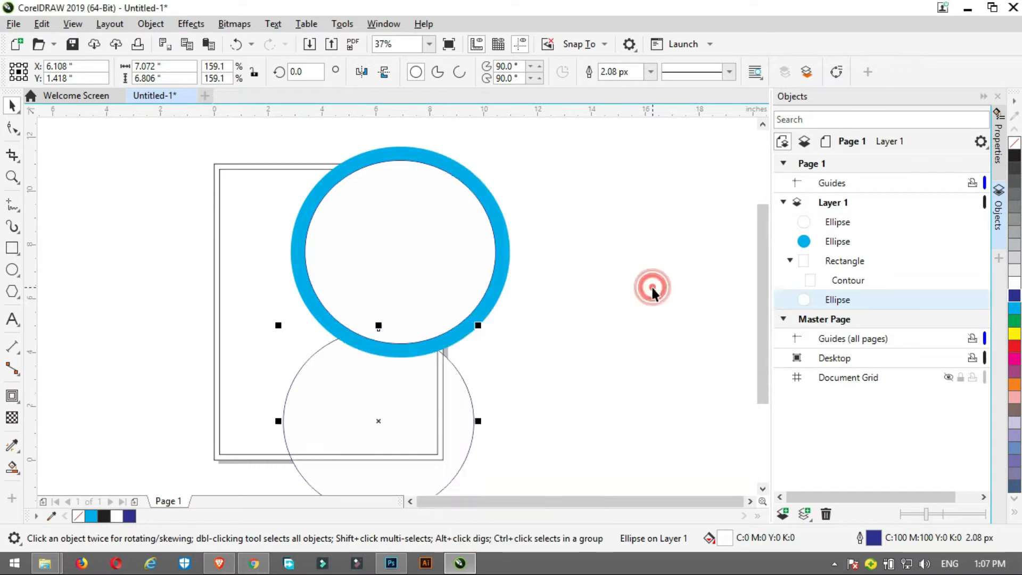
# Fill the lower circle with cyan and remove its outline
pyautogui.click(408, 393)
pyautogui.click(1015, 308)
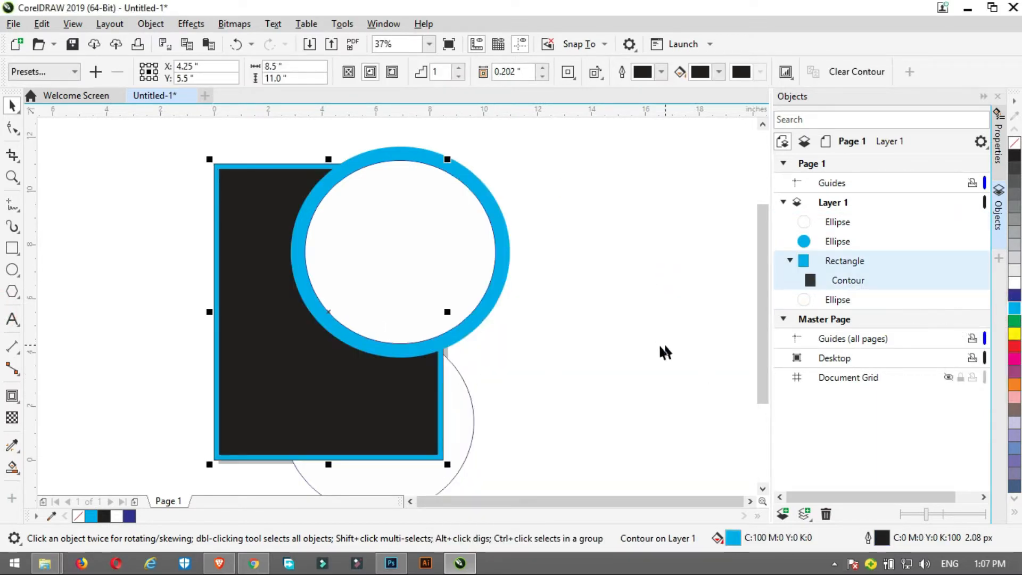
pyautogui.click(465, 396)
pyautogui.click(1014, 308)
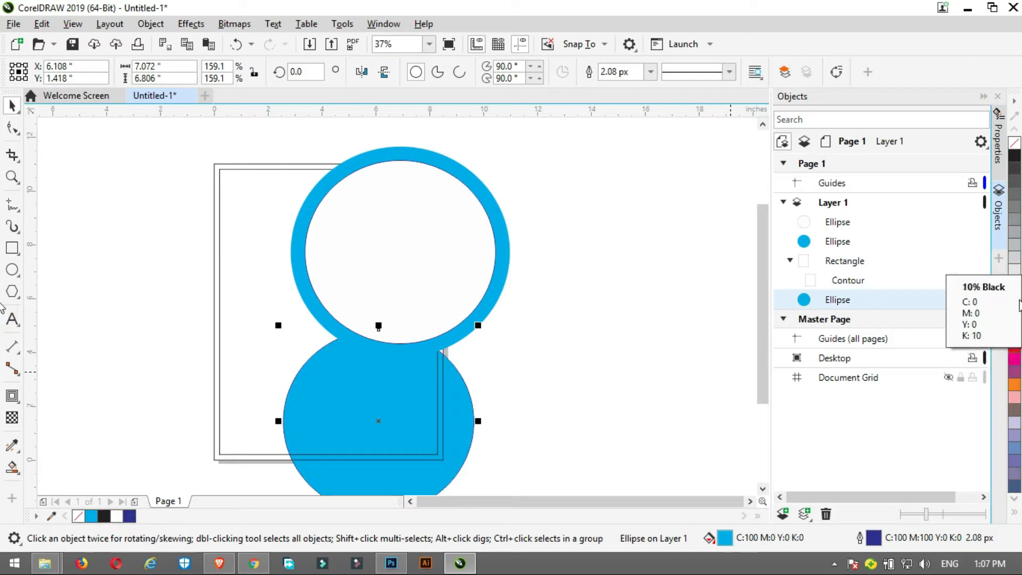
pyautogui.rightClick(1014, 143)
pyautogui.click(751, 343)
pyautogui.moveTo(398, 435); pyautogui.dragTo(540, 406)
# Change the lower circle's uniform fill to a lighter blue, C60 M4 Y0 K0
pyautogui.click(557, 408)
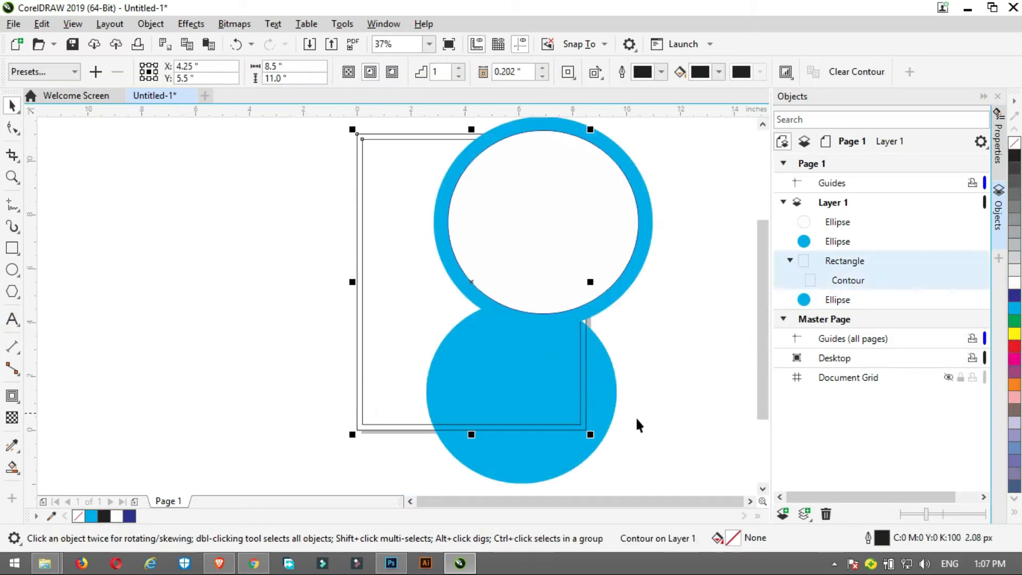
pyautogui.click(609, 388)
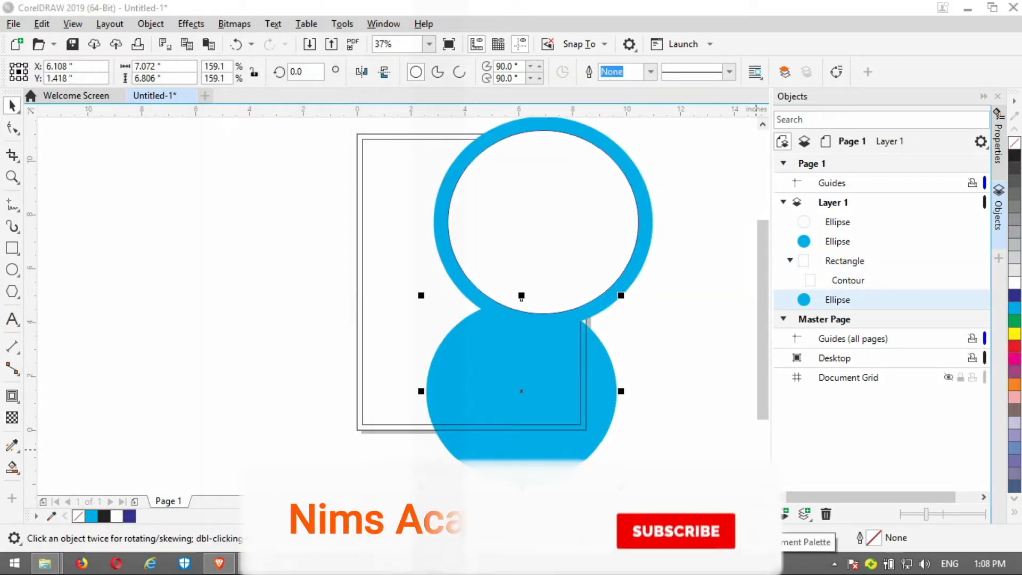
pyautogui.hotkey('shift', 'F11')
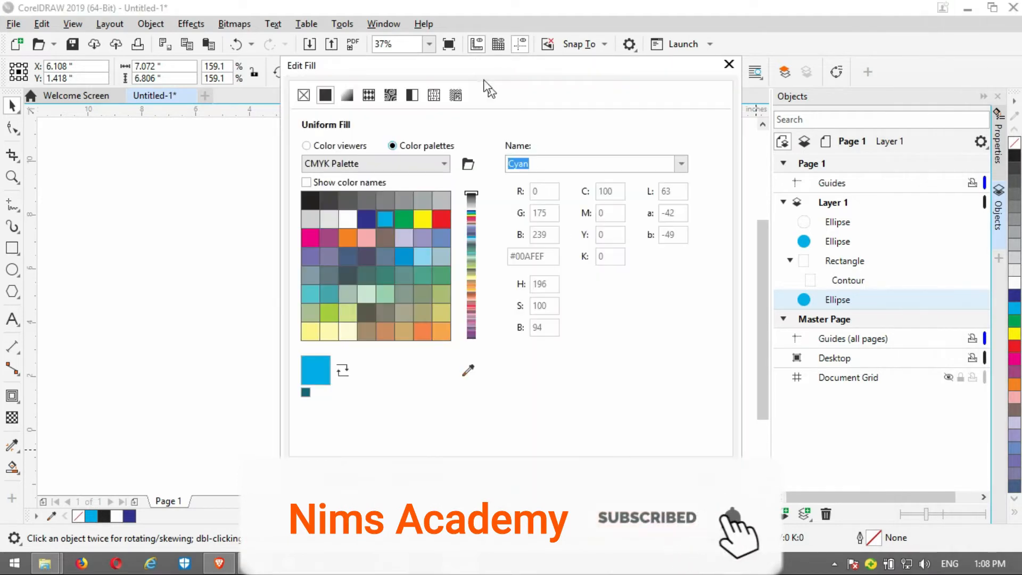
pyautogui.moveTo(484, 81); pyautogui.dragTo(885, 92)
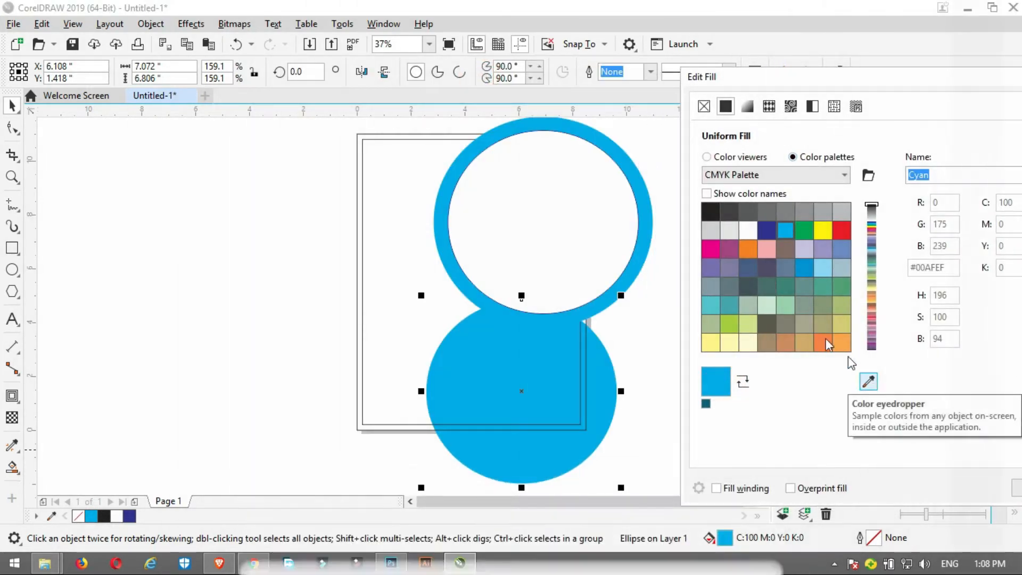
pyautogui.click(822, 268)
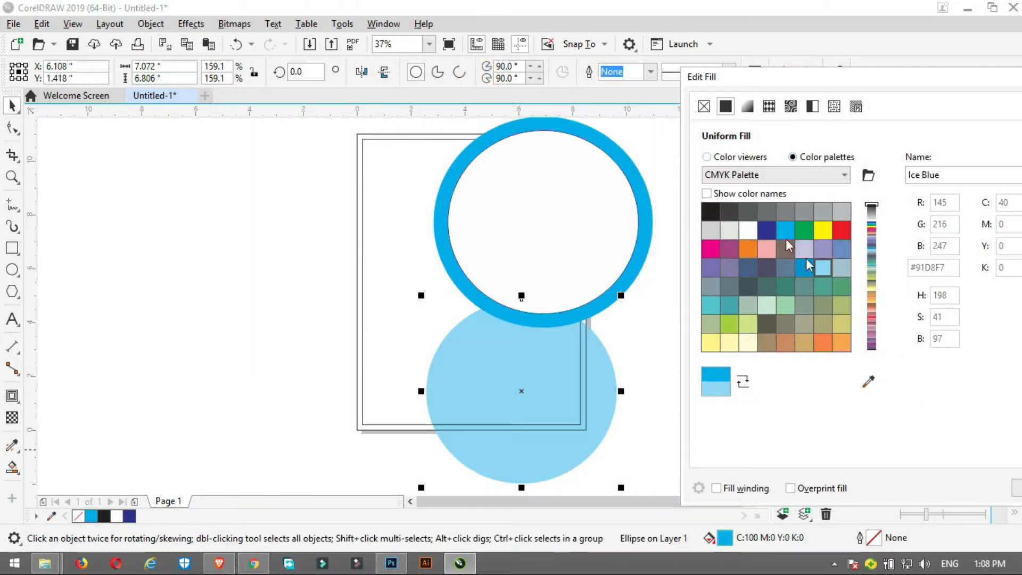
pyautogui.click(707, 157)
pyautogui.moveTo(817, 225)
pyautogui.mouseDown()
pyautogui.moveTo(821, 237)
pyautogui.moveTo(861, 216)
pyautogui.moveTo(868, 200)
pyautogui.moveTo(832, 191)
pyautogui.mouseUp()
pyautogui.moveTo(890, 78); pyautogui.dragTo(758, 139)
pyautogui.click(776, 542)
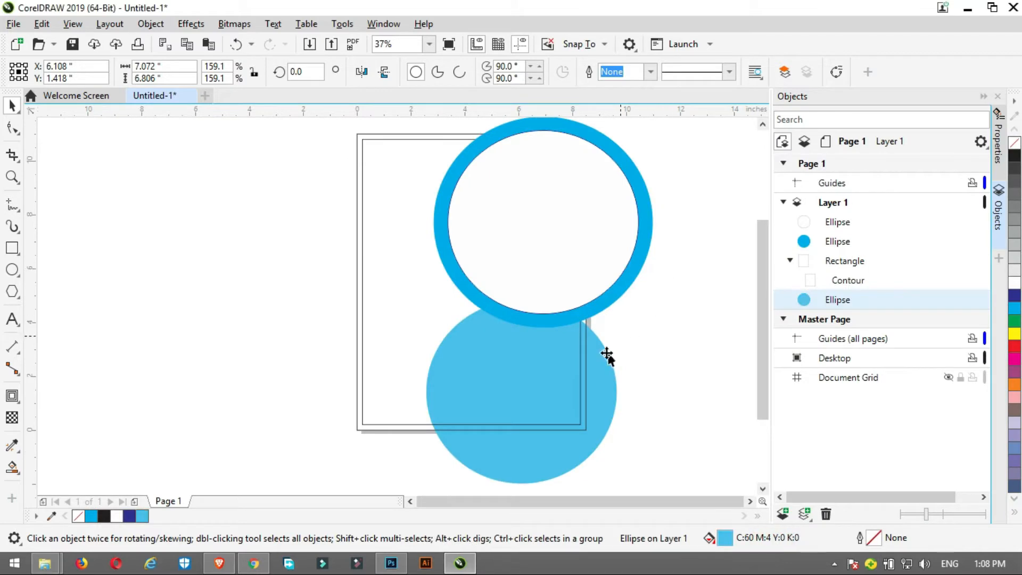
# Nudge the light blue lower circle slightly upward to about X 6.14 in, Y 1.8 in
pyautogui.moveTo(548, 359); pyautogui.dragTo(552, 304)
pyautogui.hotkey('ctrl', 'z')
pyautogui.scroll(2, 622, 380)
pyautogui.click(545, 348)
pyautogui.scroll(-3, 549, 375)
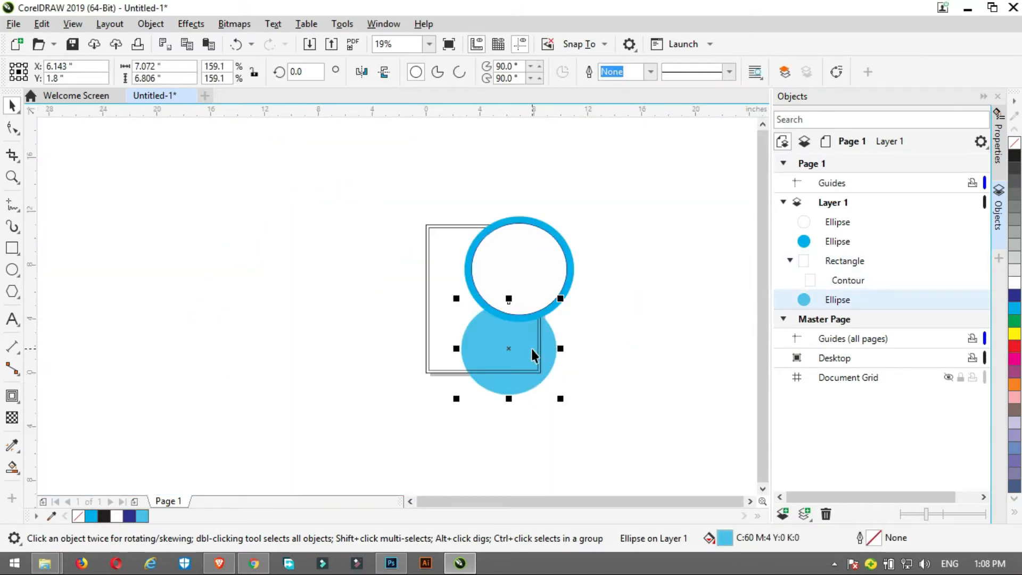
# Duplicate the light blue circle at the page's lower-left corner and shrink the copy to about 4.88 × 4.70 in
pyautogui.moveTo(508, 336); pyautogui.dragTo(469, 364)
pyautogui.hotkey('ctrl', 'z')
pyautogui.click(516, 345)
pyautogui.rightClick(464, 336)
pyautogui.moveTo(488, 307); pyautogui.dragTo(512, 324)
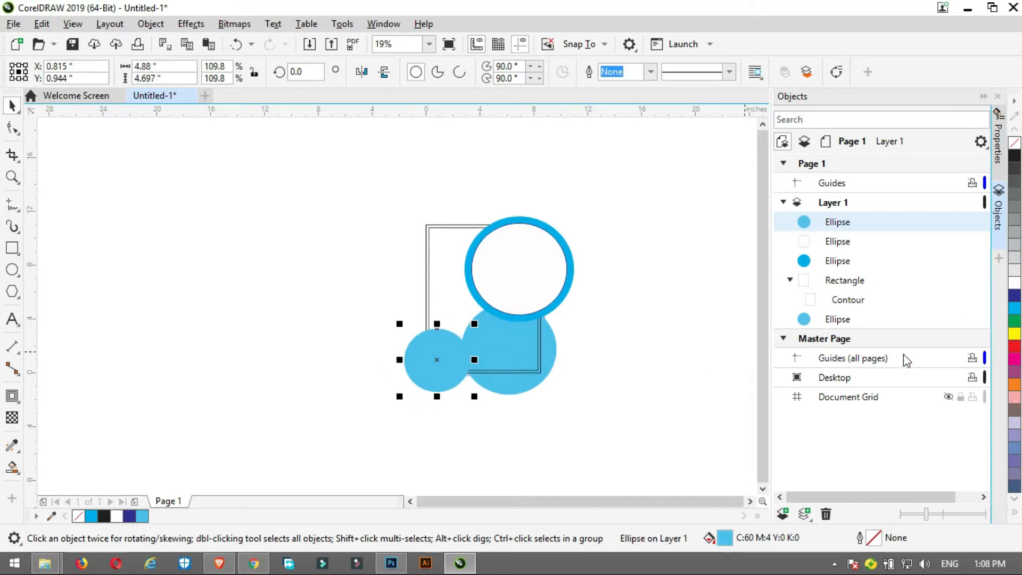
# Set the small lower-left circle's uniform fill to a darker blue, C86 M36 Y12 K0
pyautogui.doubleClick(729, 540)
pyautogui.moveTo(514, 70); pyautogui.dragTo(793, 118)
pyautogui.click(715, 266)
pyautogui.click(719, 278)
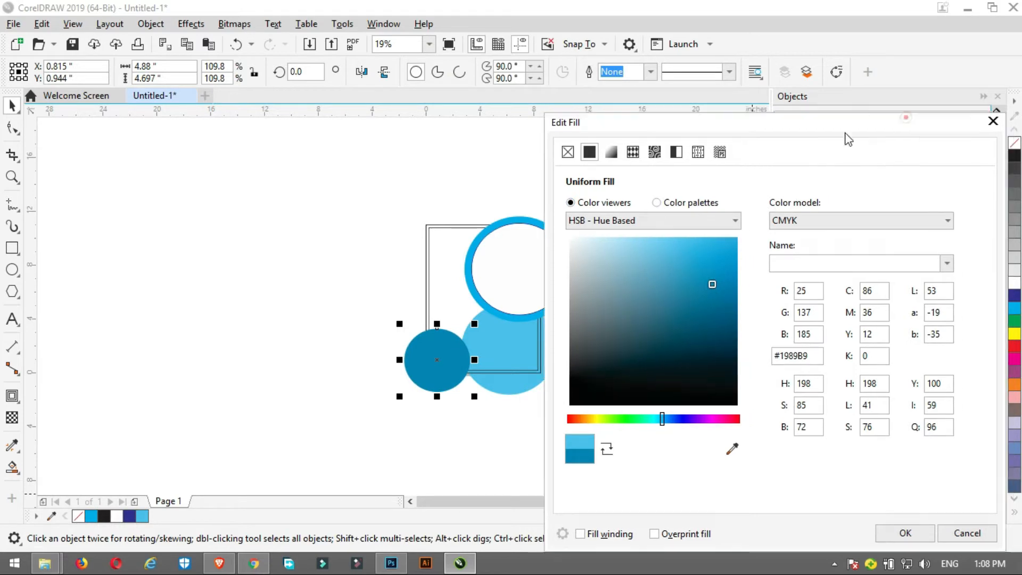
pyautogui.click(849, 545)
# Send the dark blue circle to the back of the layer and deselect it
pyautogui.click(437, 360)
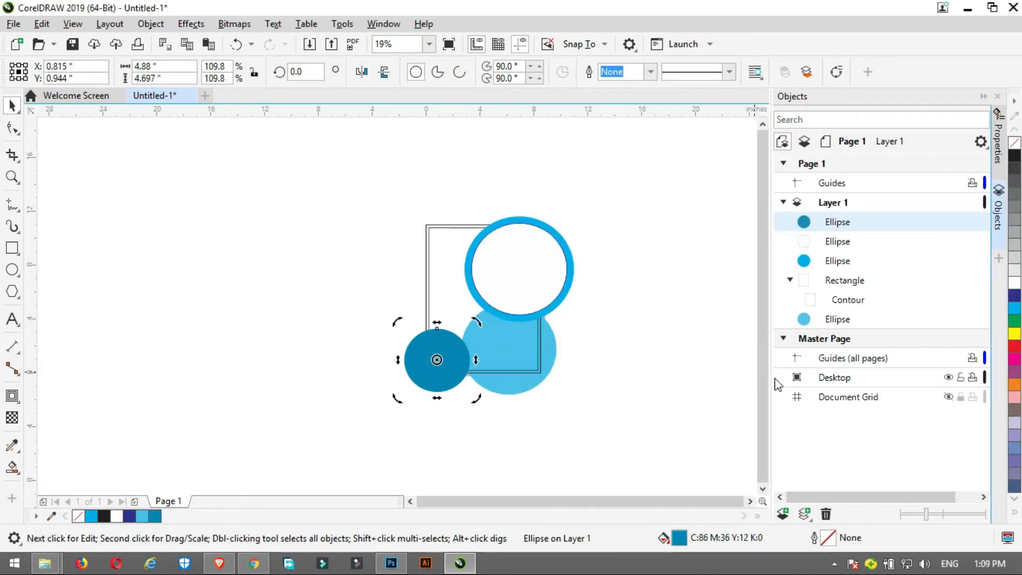
pyautogui.rightClick(450, 359)
pyautogui.moveTo(532, 231)
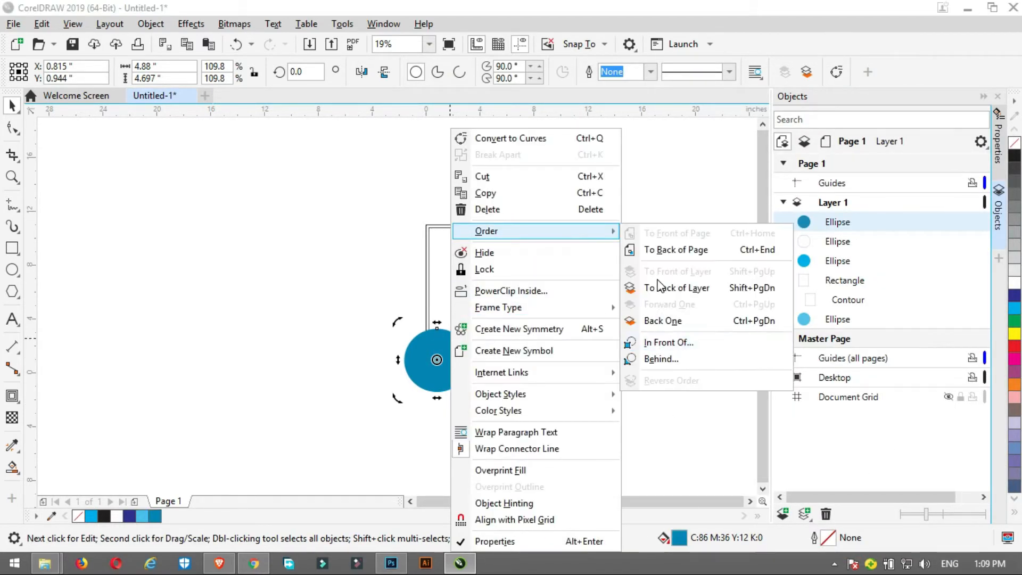
pyautogui.click(687, 287)
pyautogui.click(652, 350)
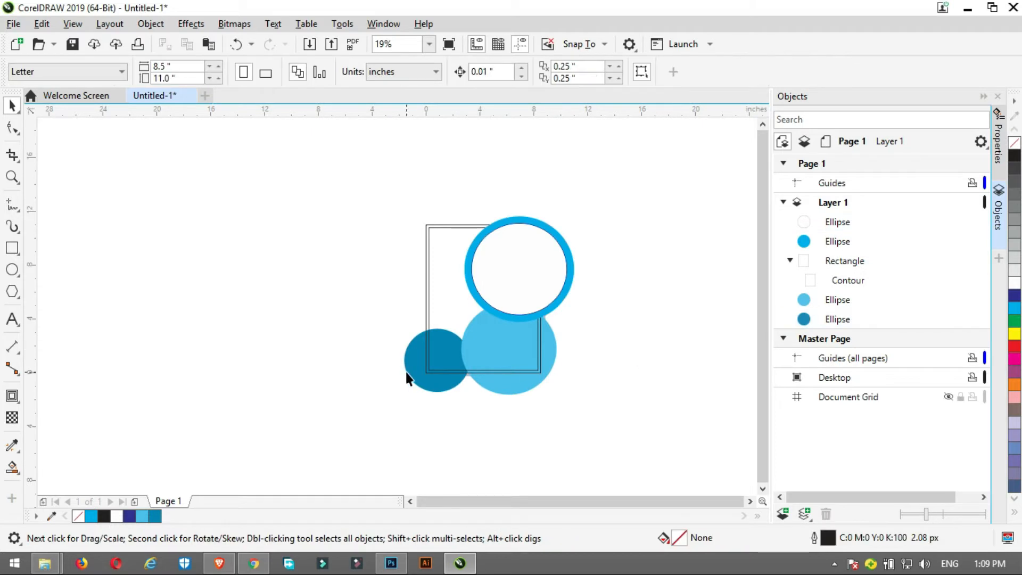
# Try 10% black and then white as the fill and outline colours of the contoured page rectangle
pyautogui.click(970, 282)
pyautogui.click(1014, 270)
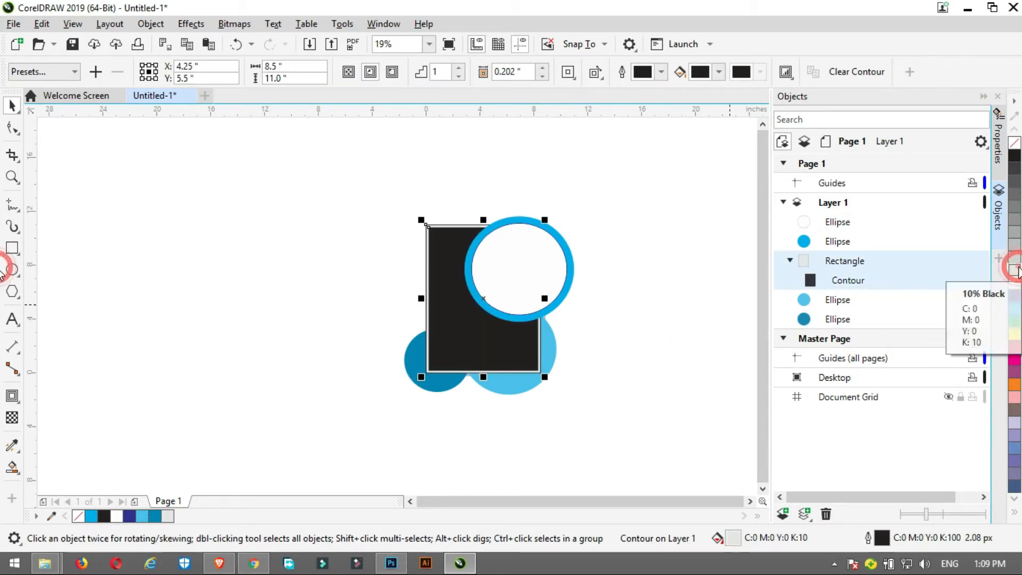
pyautogui.rightClick(1014, 270)
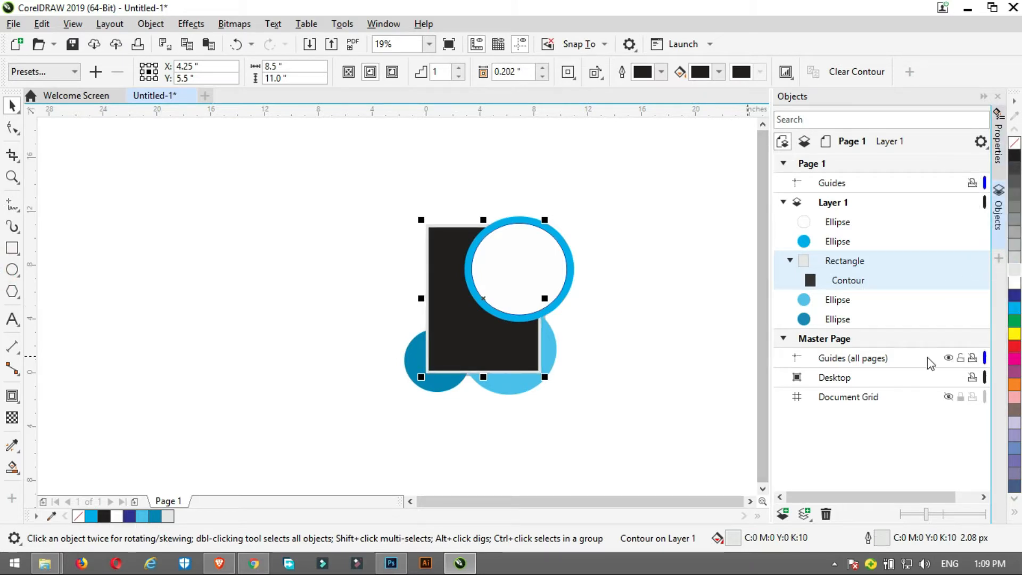
pyautogui.click(1014, 282)
pyautogui.rightClick(1014, 283)
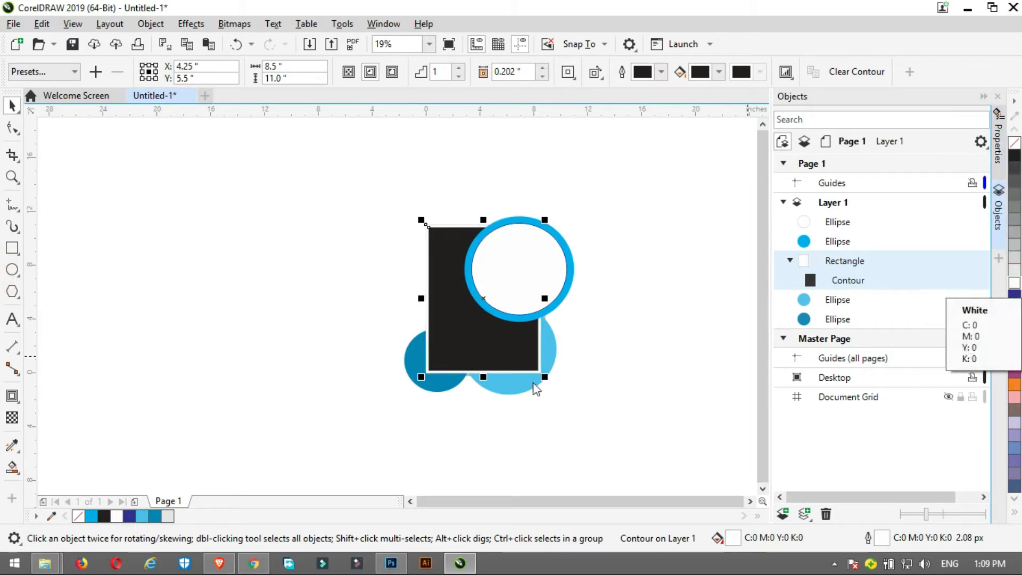
# Send the contoured rectangle behind all the circles and give it a white fill with no outline
pyautogui.rightClick(482, 345)
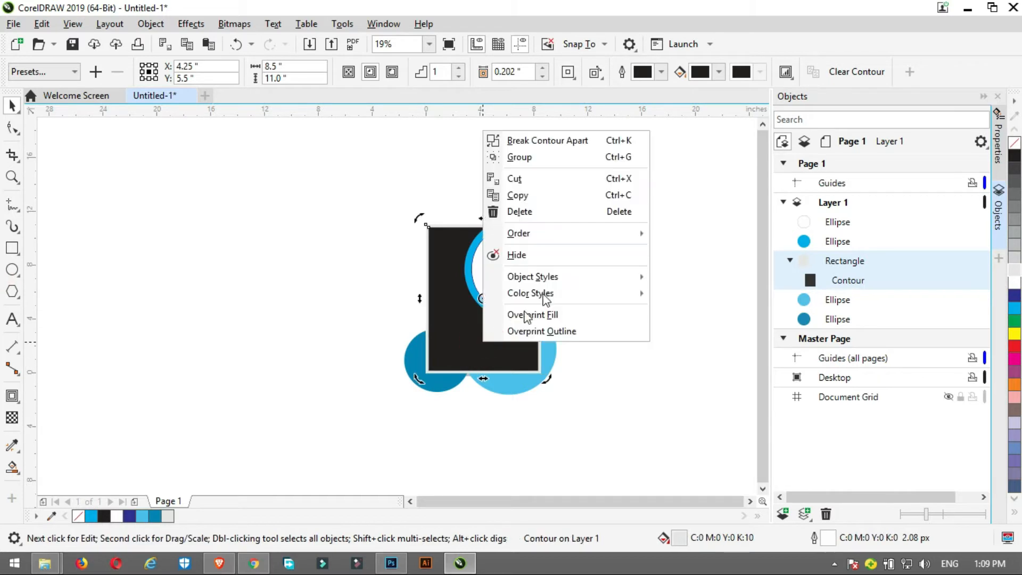
pyautogui.moveTo(520, 231)
pyautogui.click(685, 255)
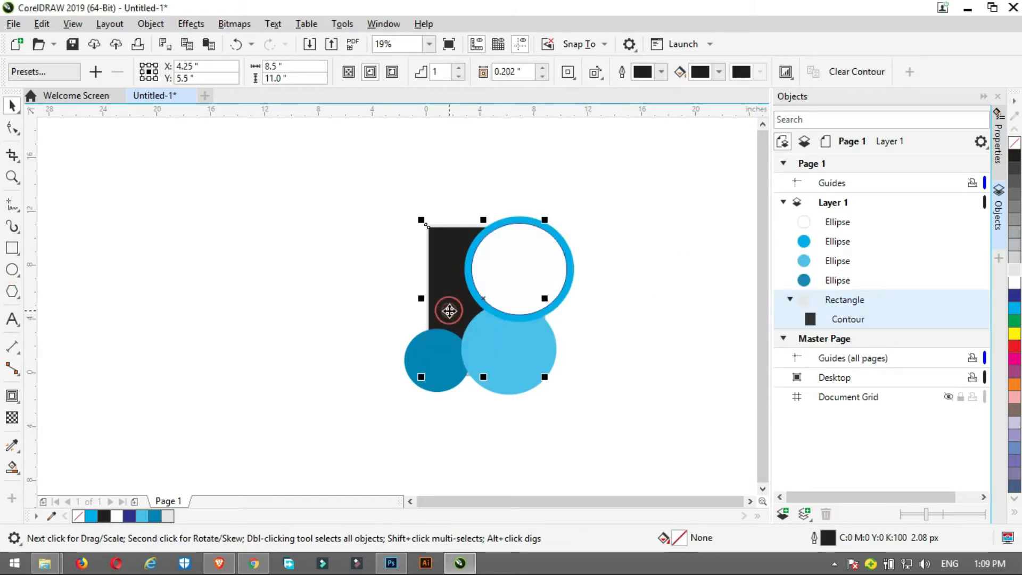
pyautogui.click(1017, 144)
pyautogui.click(1014, 270)
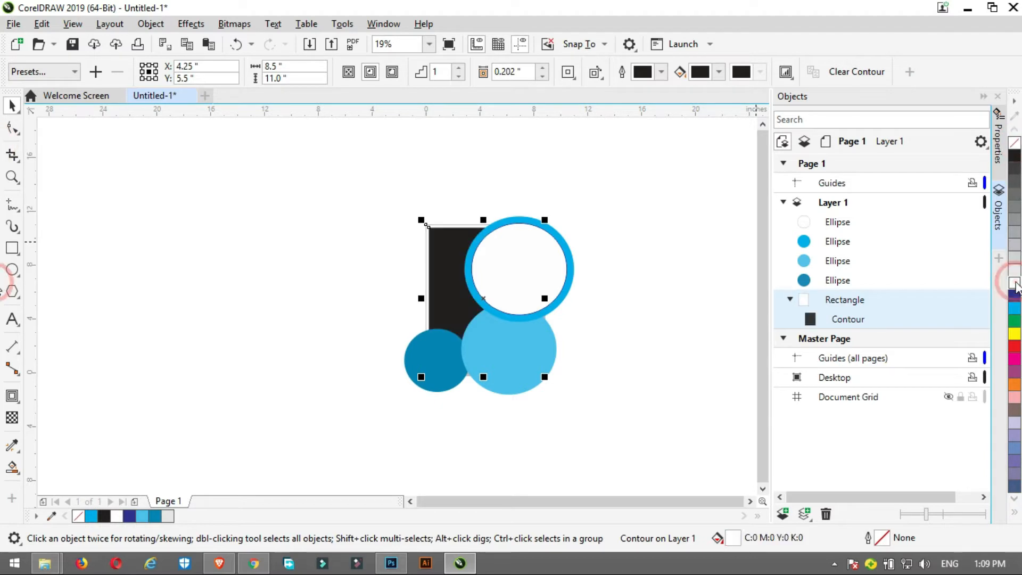
# Try a red outline colour, C0 M100 Y100 K0, on the rectangle's contour
pyautogui.click(662, 73)
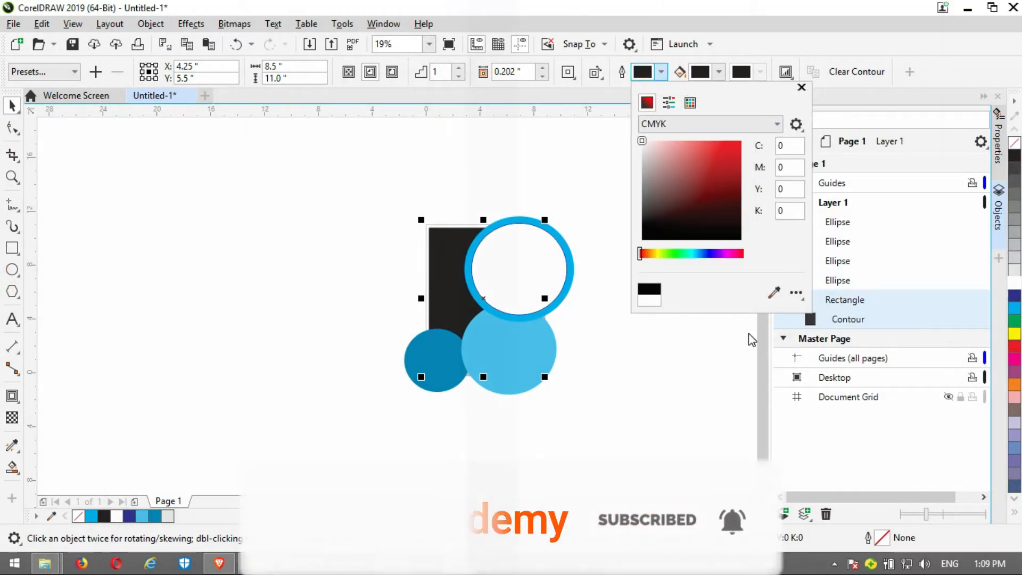
pyautogui.moveTo(700, 189); pyautogui.dragTo(731, 188)
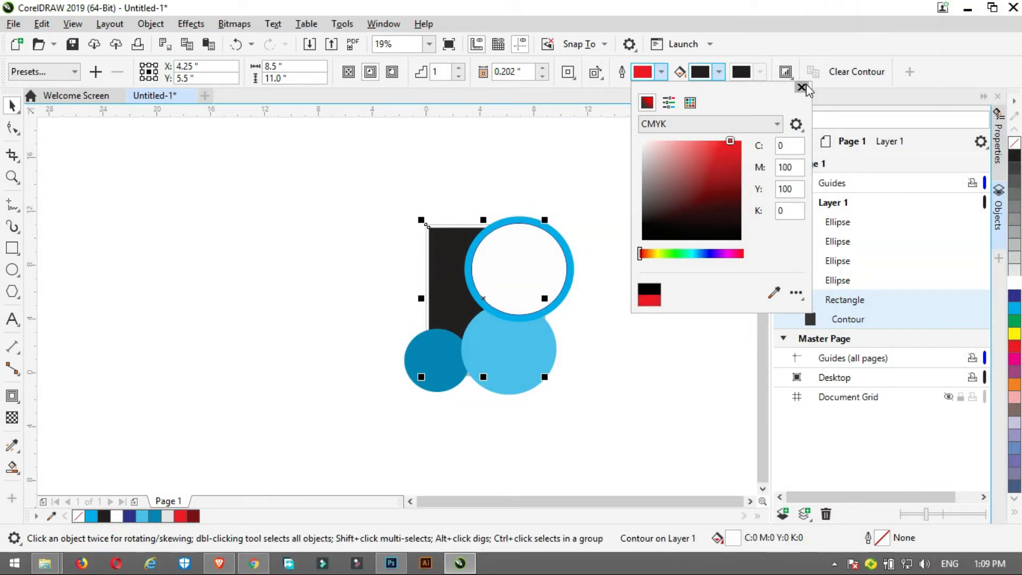
pyautogui.click(802, 87)
# Clear the contour from the page rectangle and select the plain rectangle
pyautogui.click(841, 75)
pyautogui.click(448, 248)
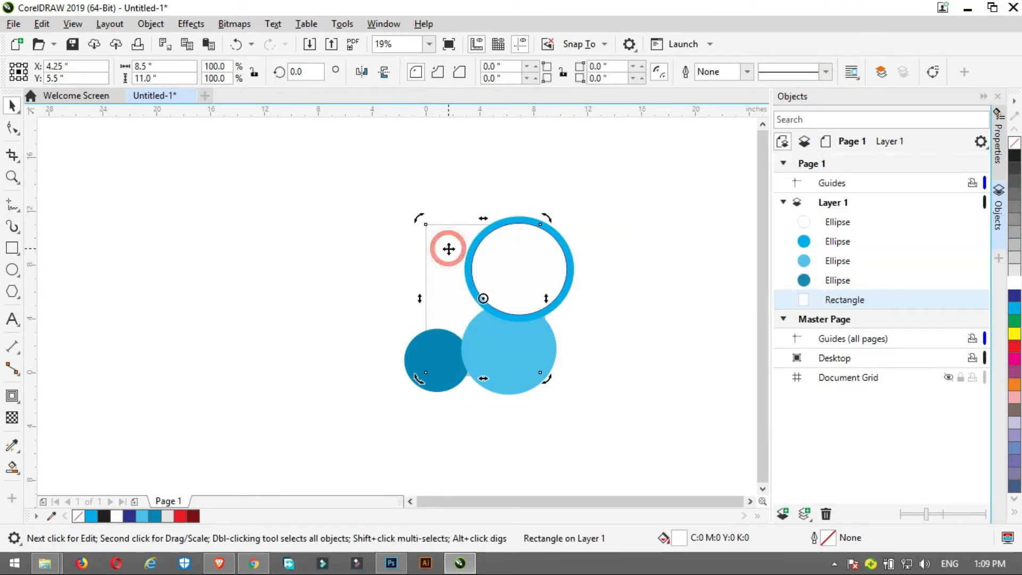
# Fill the page rectangle with cyan, C100 M0 Y0 K0
pyautogui.click(1015, 309)
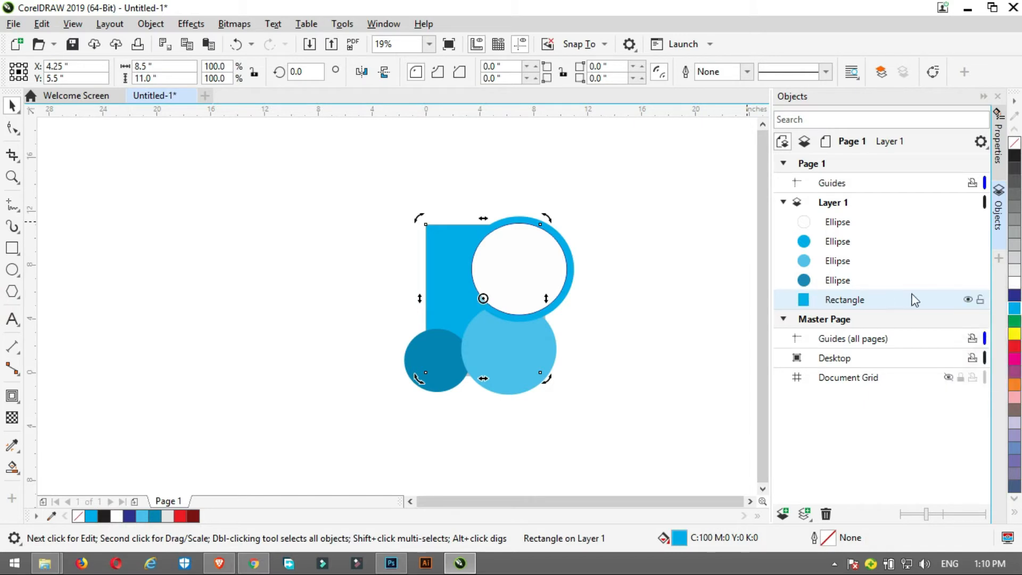
pyautogui.scroll(2, 553, 276)
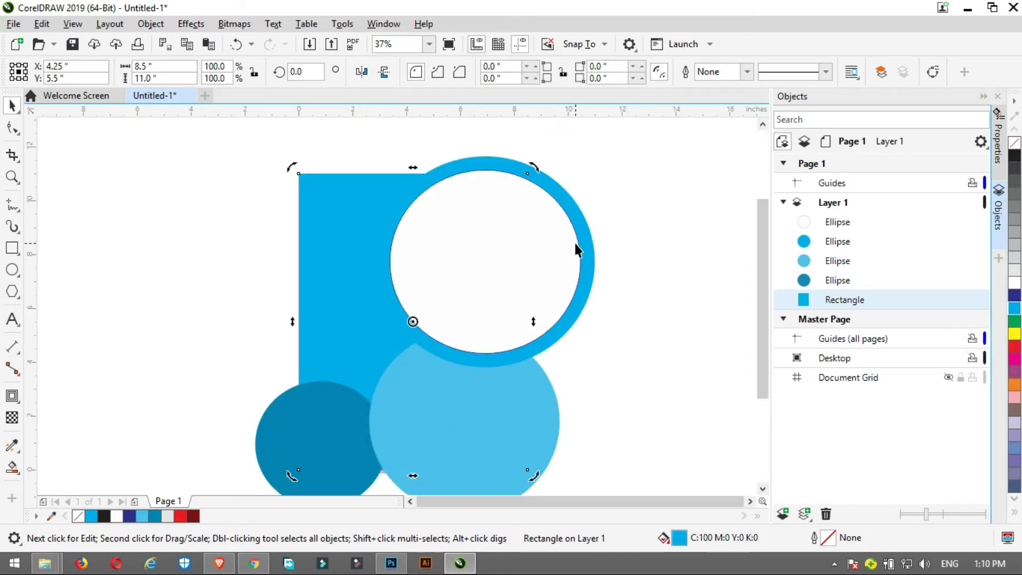
pyautogui.click(495, 409)
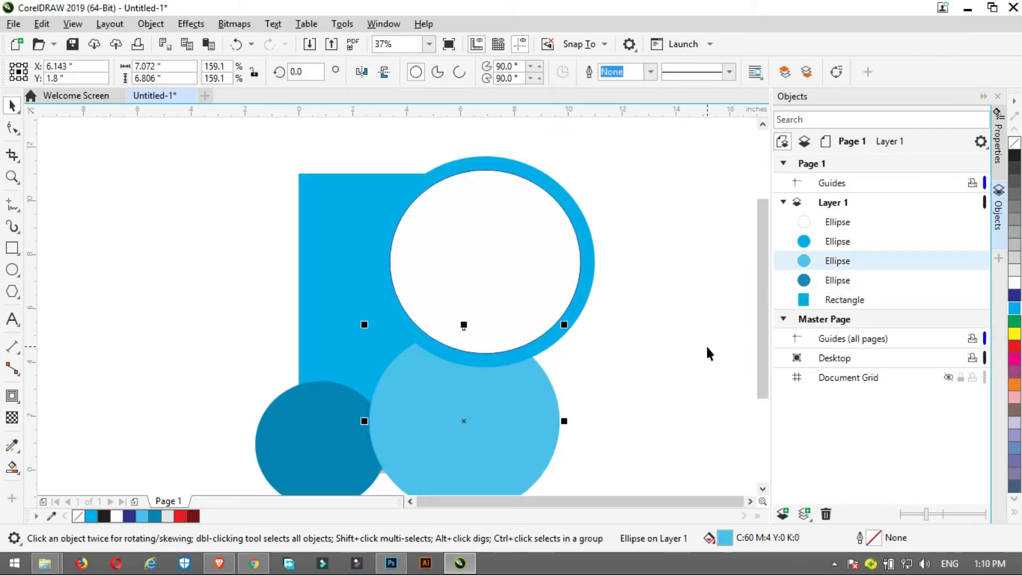
pyautogui.scroll(-1, 707, 347)
pyautogui.scroll(1, 707, 347)
pyautogui.click(610, 394)
pyautogui.scroll(-2, 685, 366)
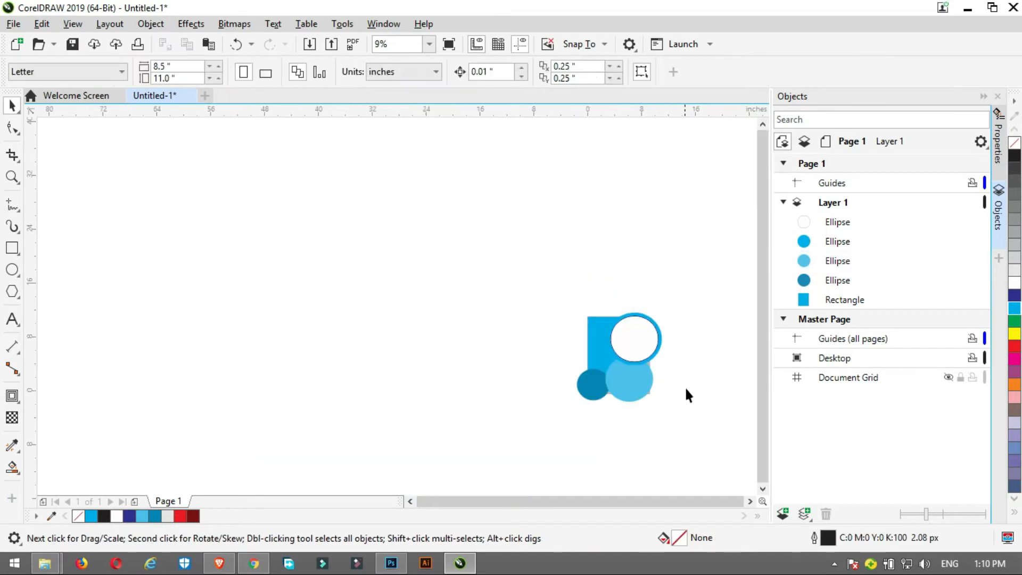
pyautogui.click(588, 287)
pyautogui.click(687, 373)
pyautogui.scroll(2, 692, 356)
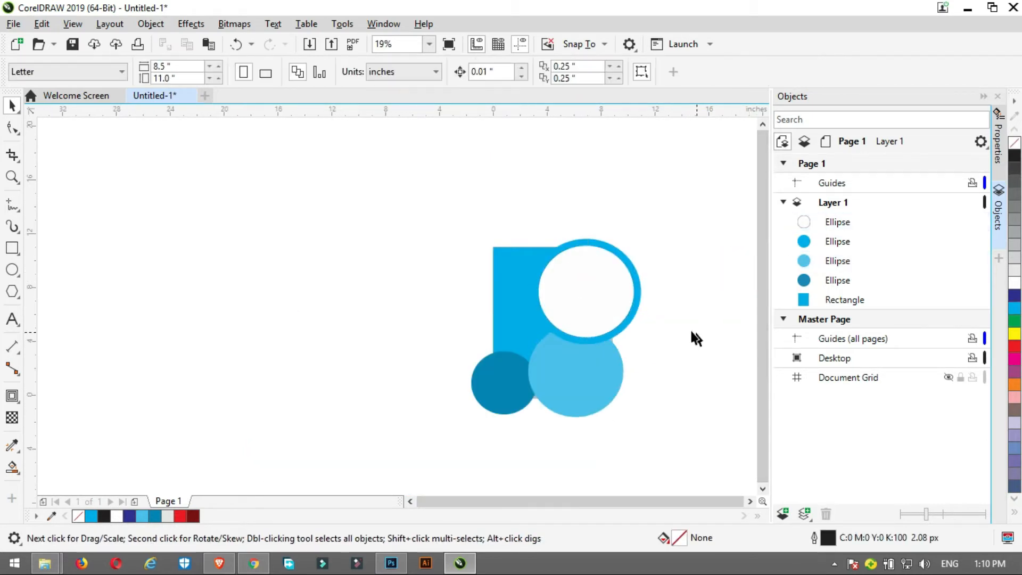
pyautogui.click(606, 290)
pyautogui.moveTo(659, 431); pyautogui.dragTo(438, 224)
pyautogui.keyDown('shift'); pyautogui.click(517, 280); pyautogui.keyUp('shift')
pyautogui.click(513, 274)
pyautogui.click(732, 328)
pyautogui.click(512, 385)
# PowerClip the white, light-blue and dark-blue circles inside the cyan page rectangle
pyautogui.click(575, 381)
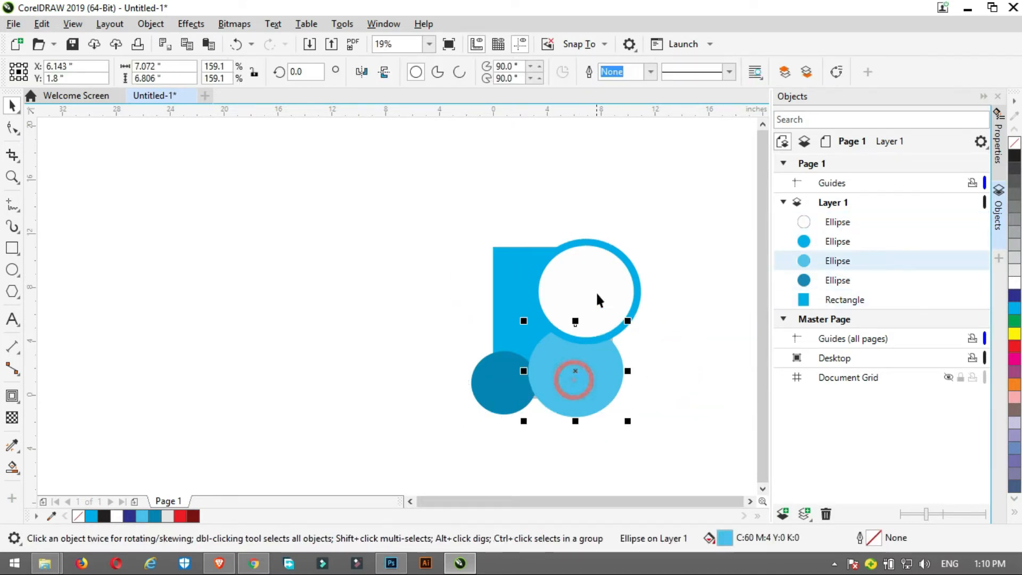
pyautogui.click(597, 293)
pyautogui.keyDown('shift'); pyautogui.click(515, 380); pyautogui.keyUp('shift')
pyautogui.keyDown('shift'); pyautogui.click(549, 362); pyautogui.keyUp('shift')
pyautogui.rightClick(584, 275)
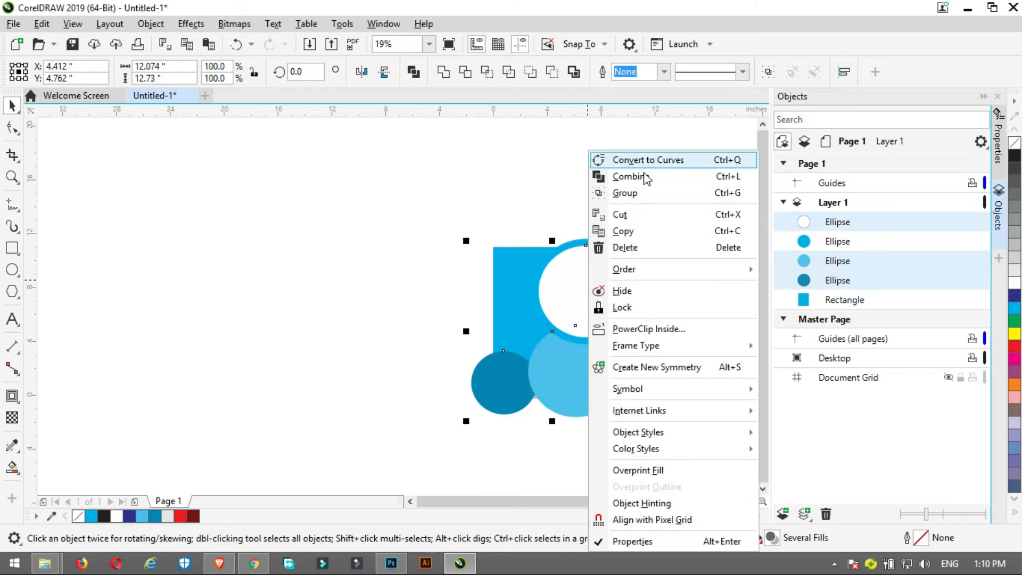
pyautogui.click(643, 329)
pyautogui.click(499, 282)
# PowerClip the remaining large cyan circle inside the page rectangle
pyautogui.scroll(1, 641, 292)
pyautogui.rightClick(539, 260)
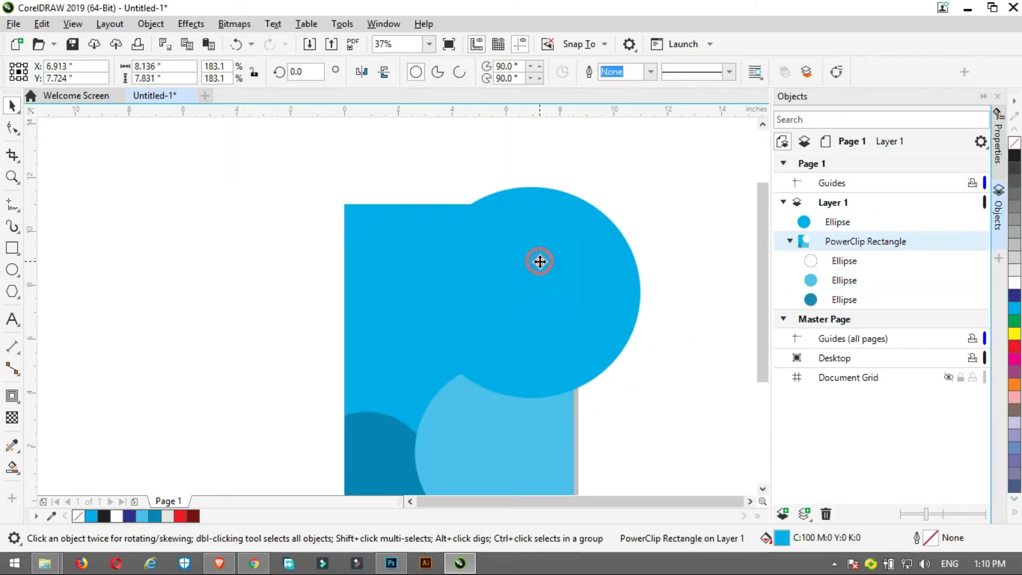
pyautogui.click(597, 292)
pyautogui.click(405, 271)
pyautogui.click(637, 276)
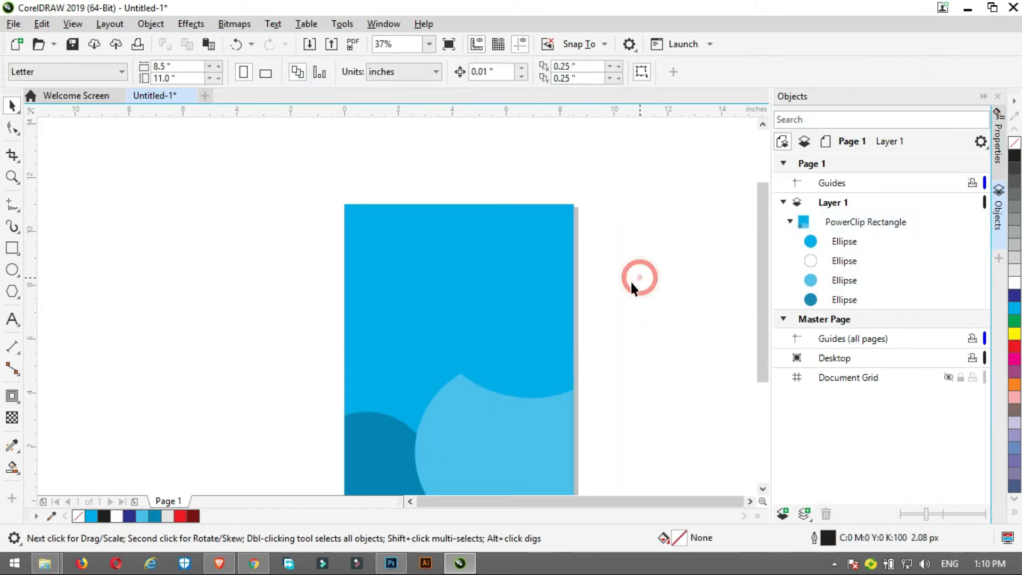
# Open the rectangle's PowerClip contents for editing and give the large cyan circle a Sky Blue outline, C100 M20 Y0 K0
pyautogui.click(523, 304)
pyautogui.rightClick(524, 303)
pyautogui.click(582, 112)
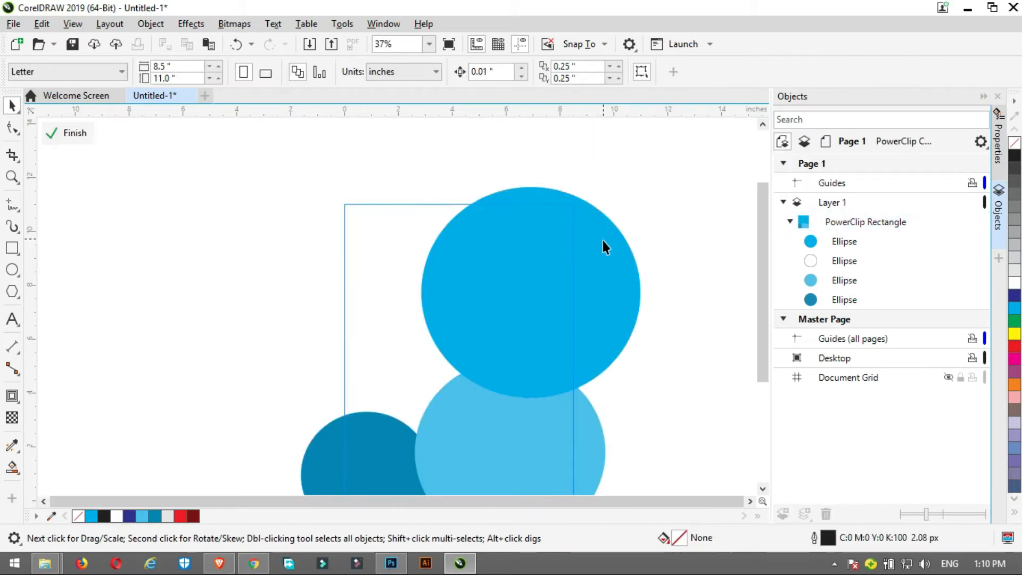
pyautogui.click(557, 238)
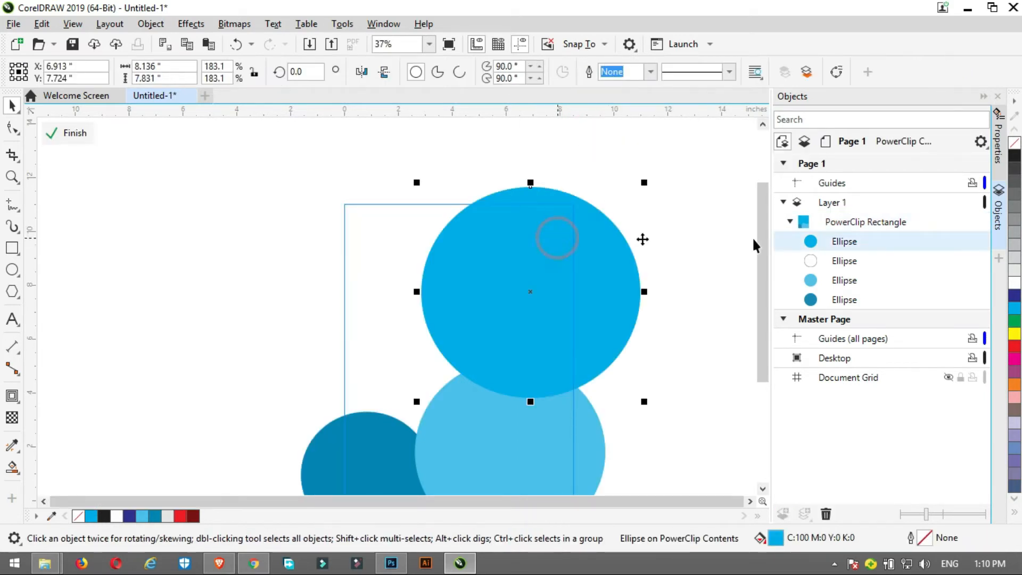
pyautogui.rightClick(1015, 312)
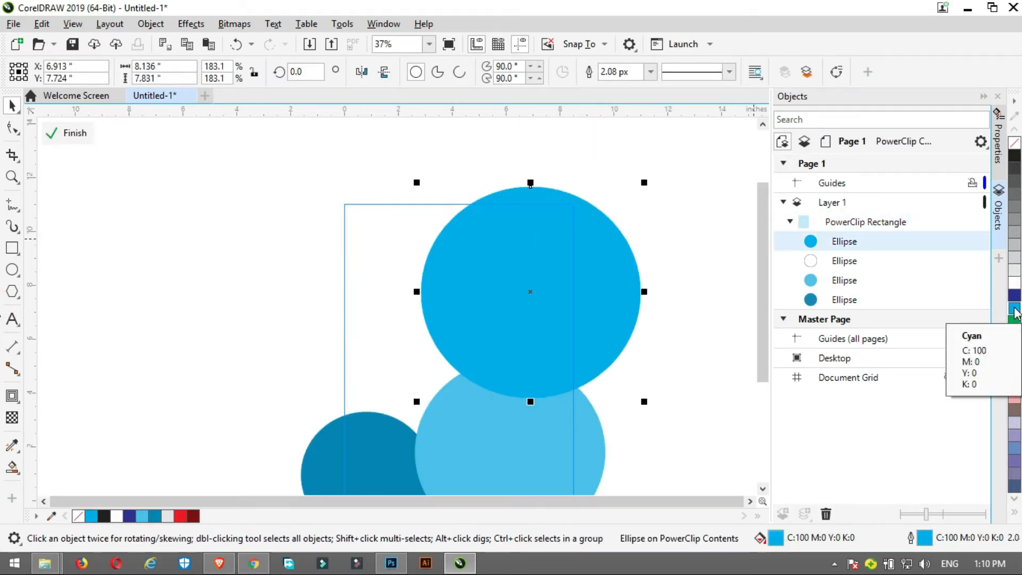
pyautogui.doubleClick(911, 538)
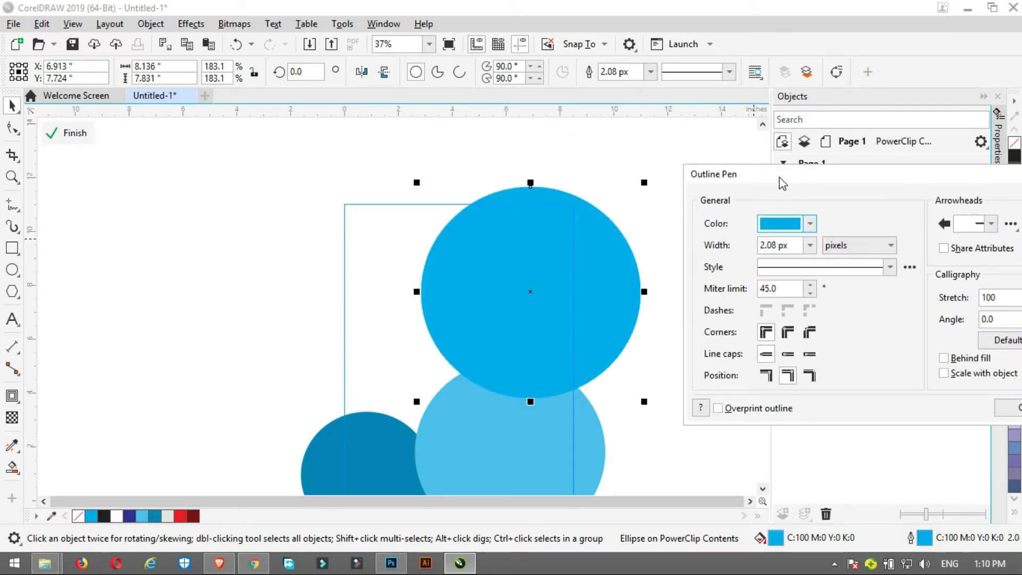
pyautogui.moveTo(783, 183); pyautogui.dragTo(765, 91)
pyautogui.click(791, 133)
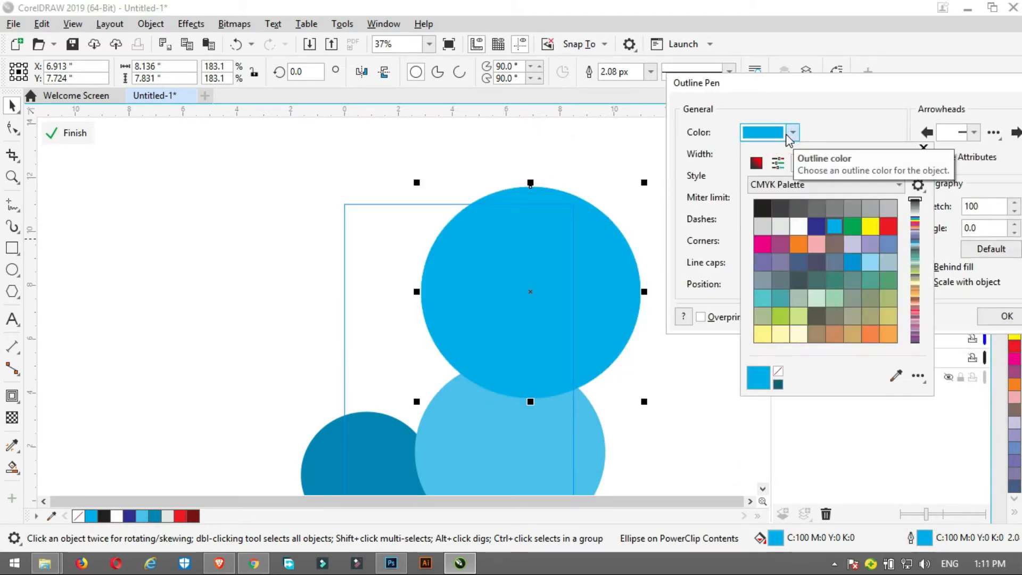
pyautogui.click(855, 266)
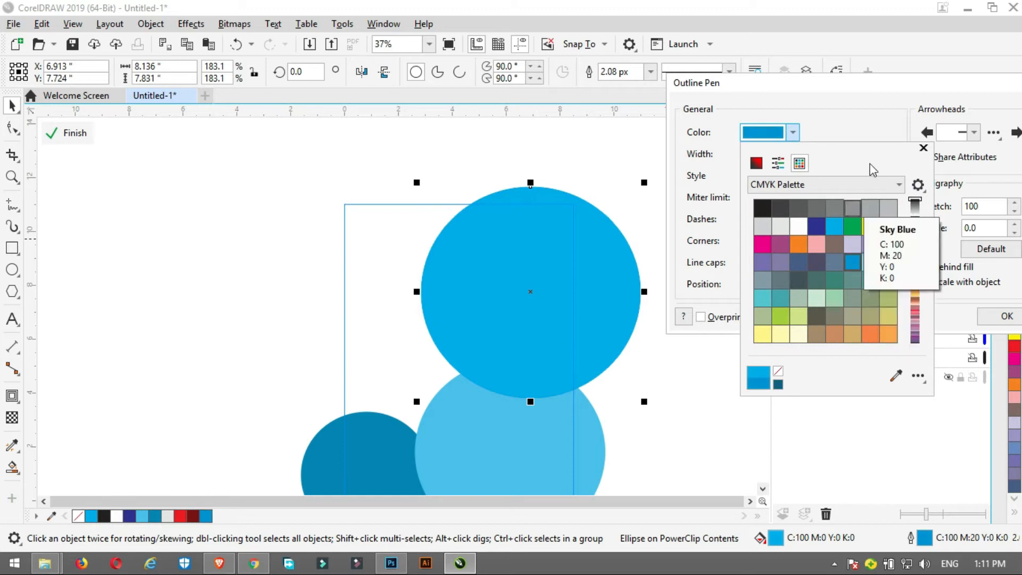
pyautogui.click(924, 148)
# Try a 25 px outline width on the large cyan circle
pyautogui.click(700, 159)
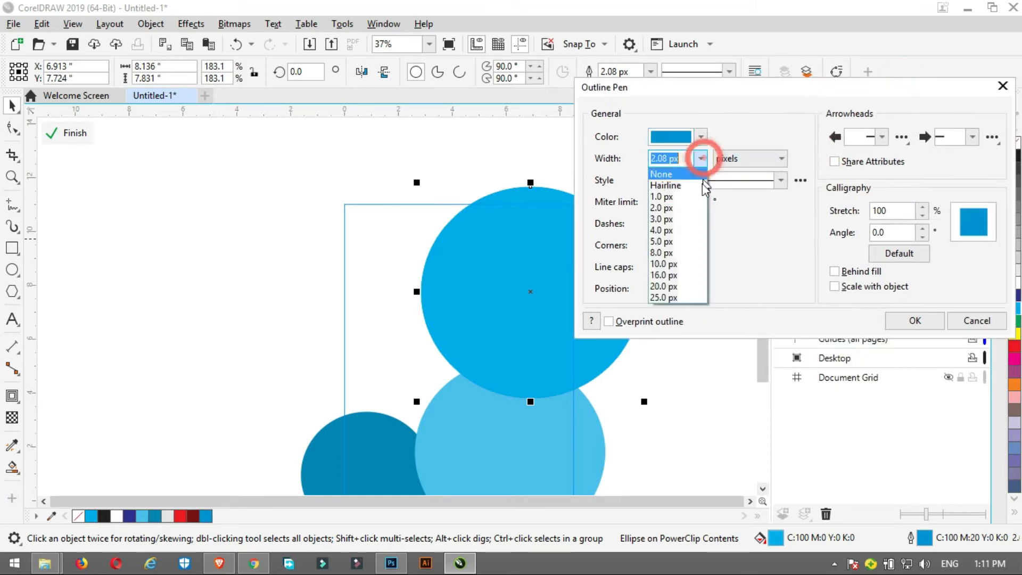
pyautogui.click(680, 285)
pyautogui.click(700, 159)
pyautogui.click(676, 301)
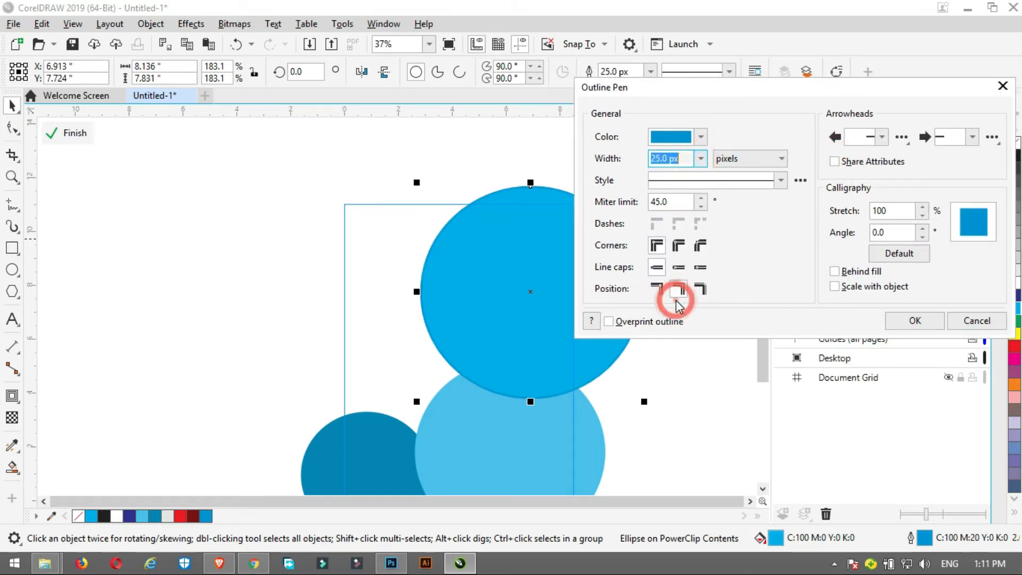
# Switch the outline width units to inches and set the large circle's outline to 0.5 in
pyautogui.click(782, 158)
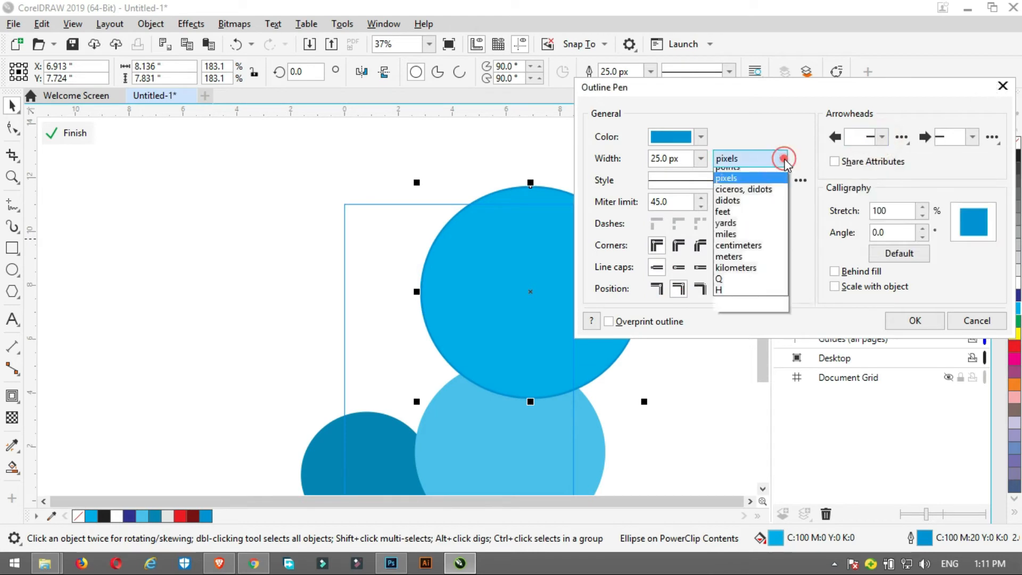
pyautogui.click(763, 175)
pyautogui.click(701, 158)
pyautogui.click(678, 248)
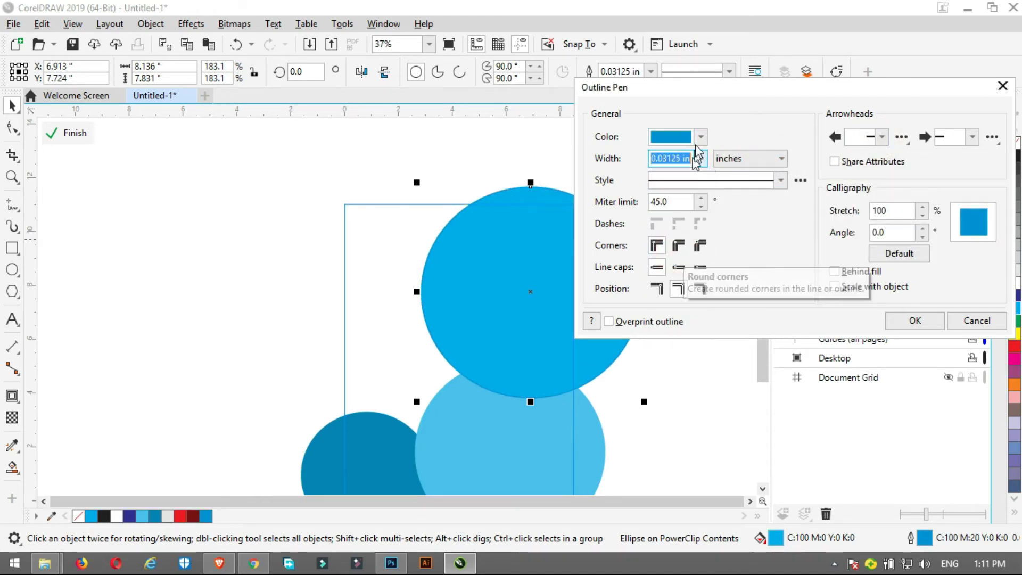
pyautogui.click(701, 158)
pyautogui.click(686, 314)
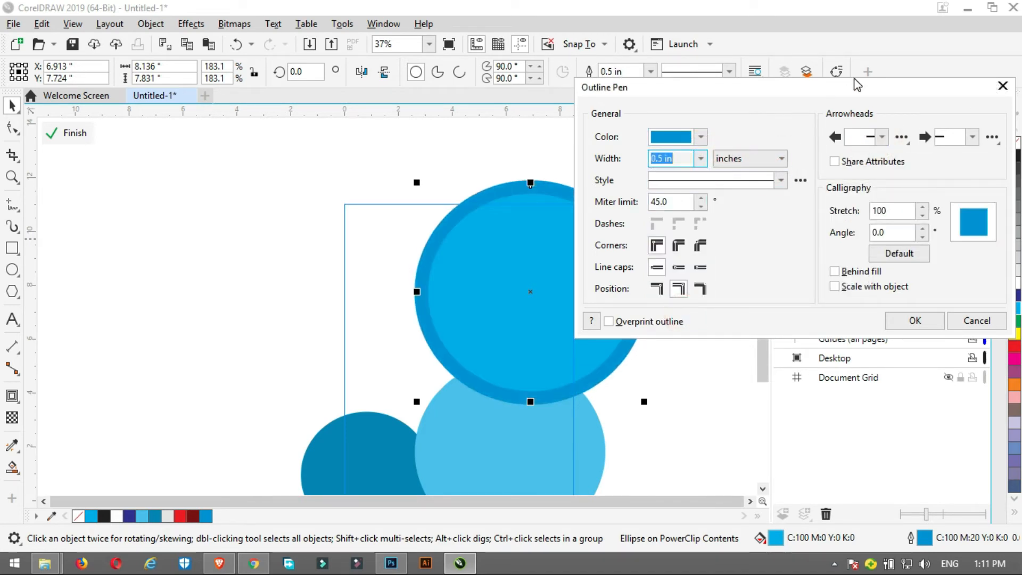
pyautogui.click(915, 321)
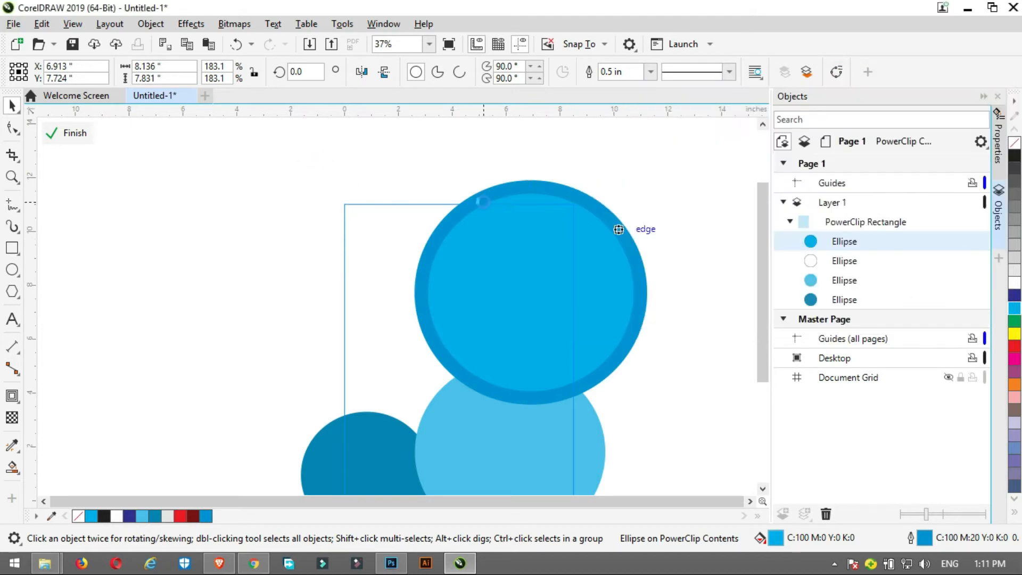
# Move the large outlined circle slightly down and left, to about X 6.8 in, Y 7.4 in
pyautogui.scroll(-2, 487, 226)
pyautogui.moveTo(499, 228); pyautogui.dragTo(483, 234)
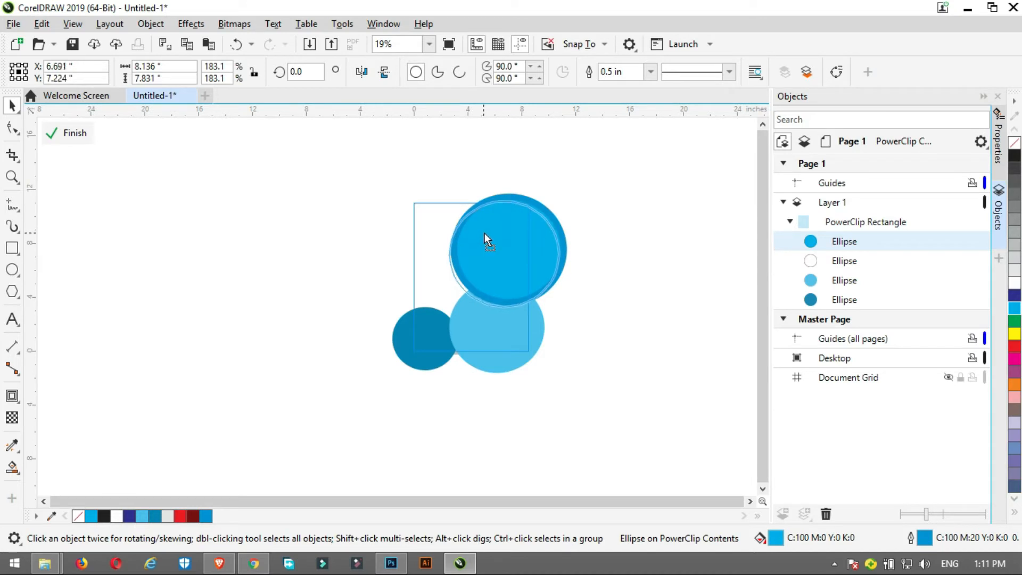
pyautogui.click(632, 237)
# Move the light-blue circle slightly down and left, to about X 5.8 in, Y 1.1 in, and finish editing the PowerClip
pyautogui.click(539, 329)
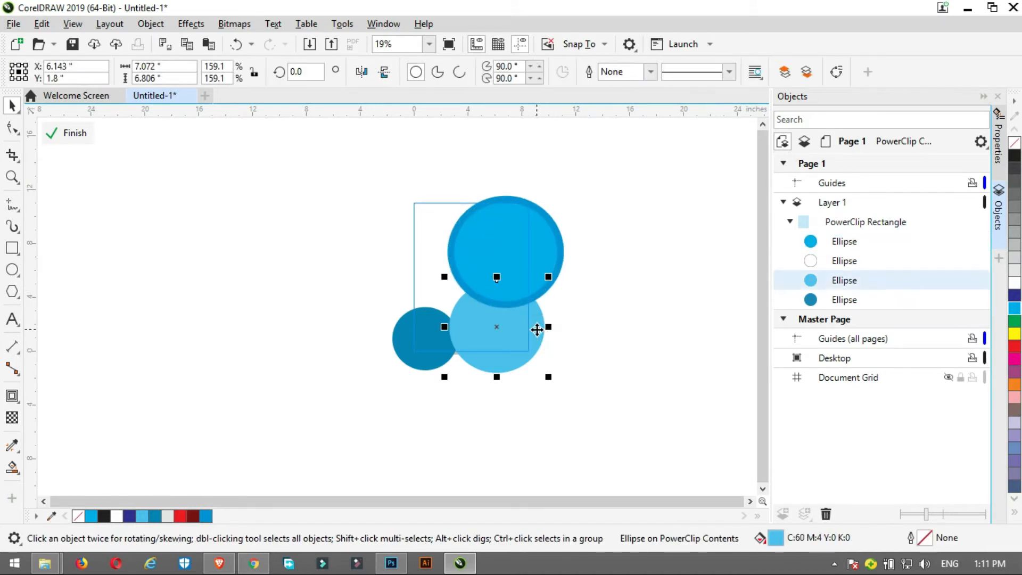
pyautogui.moveTo(539, 328); pyautogui.dragTo(530, 340)
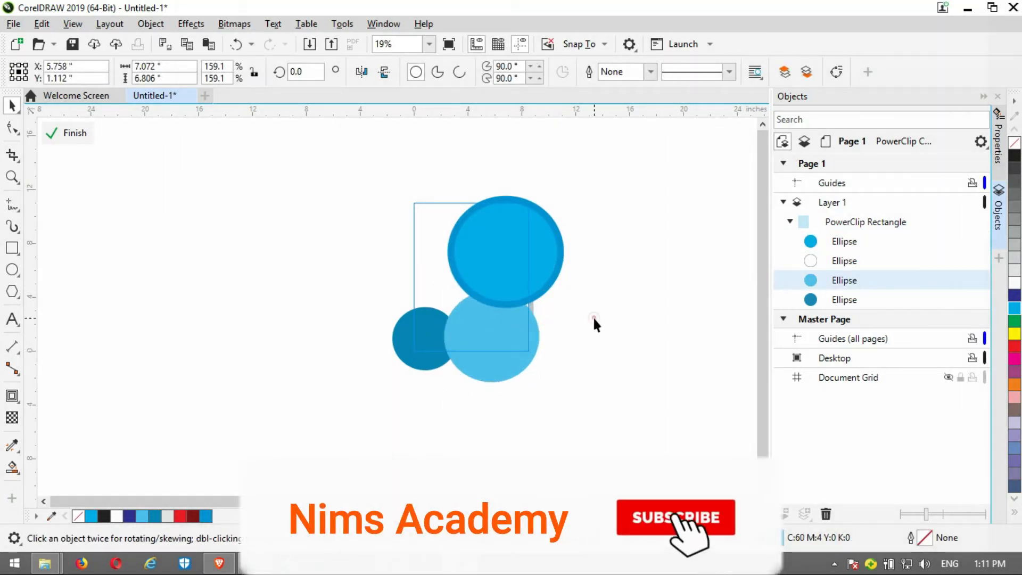
pyautogui.click(593, 315)
pyautogui.rightClick(537, 277)
pyautogui.click(573, 142)
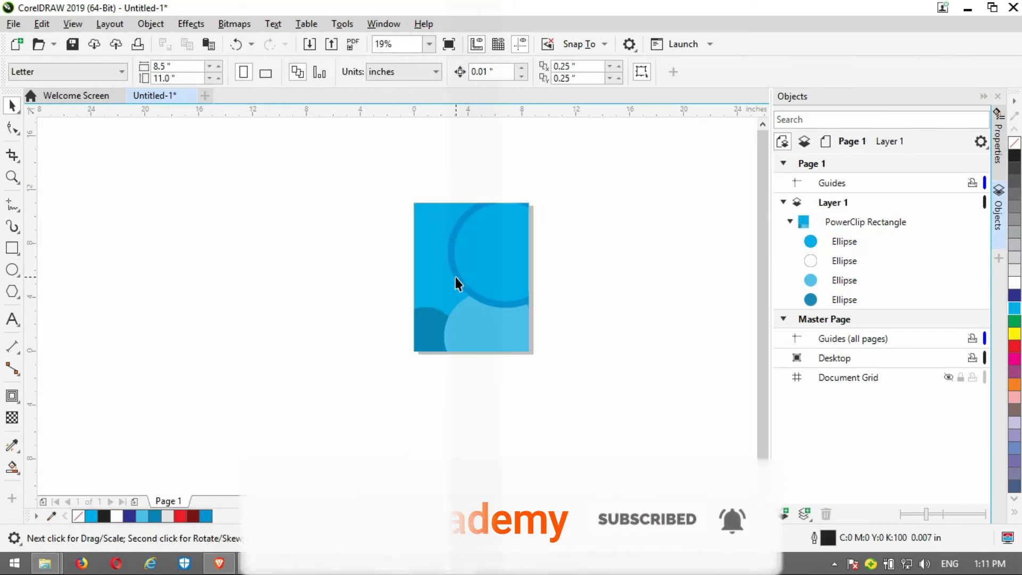
# Reopen the PowerClip contents, change the large circle's outline to white, and finish editing
pyautogui.rightClick(488, 255)
pyautogui.click(538, 110)
pyautogui.click(516, 250)
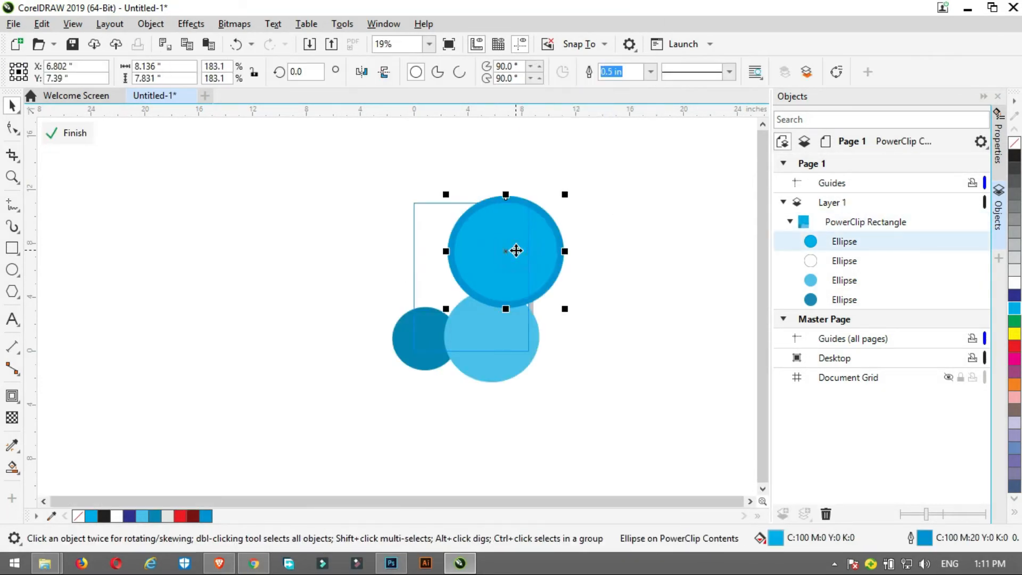
pyautogui.rightClick(1014, 282)
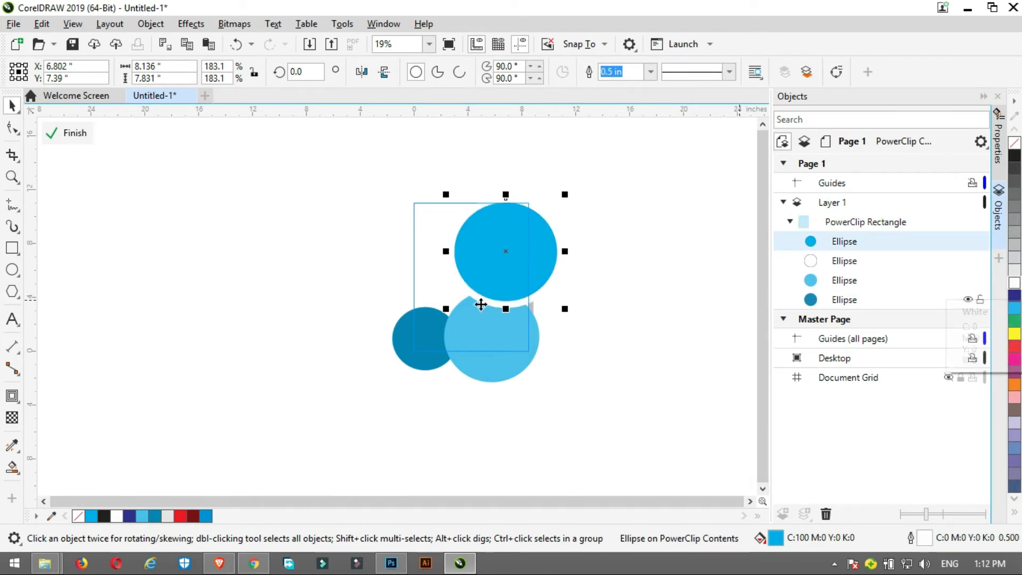
pyautogui.click(420, 253)
pyautogui.click(516, 256)
pyautogui.rightClick(516, 255)
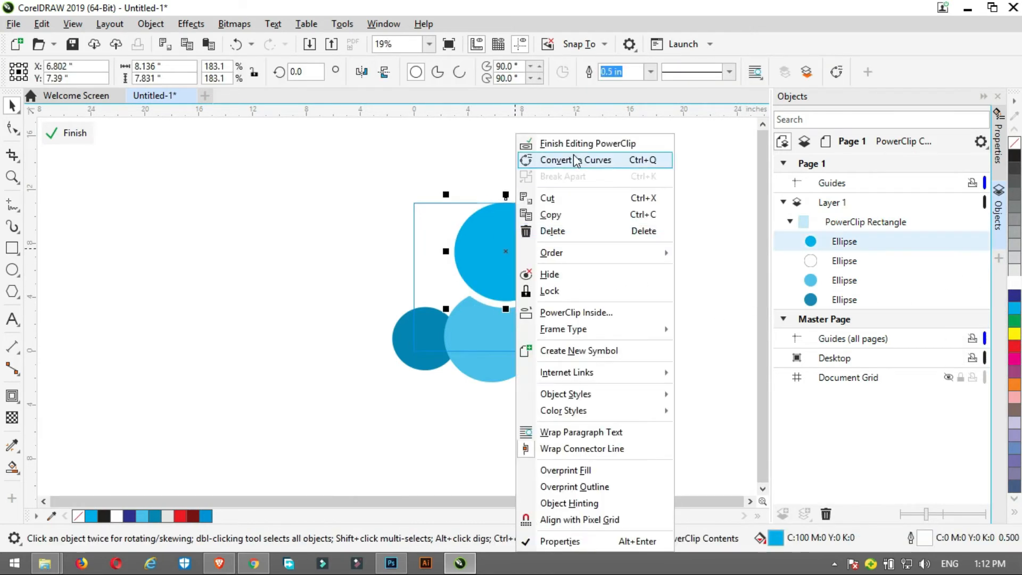
pyautogui.click(554, 141)
pyautogui.scroll(2, 496, 293)
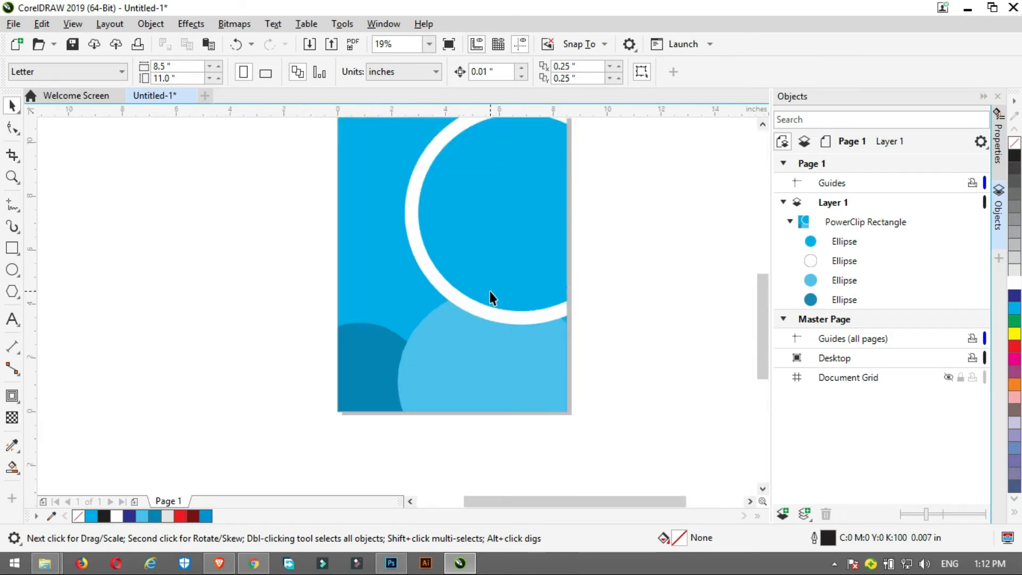
pyautogui.scroll(-2, 499, 272)
pyautogui.scroll(1, 510, 253)
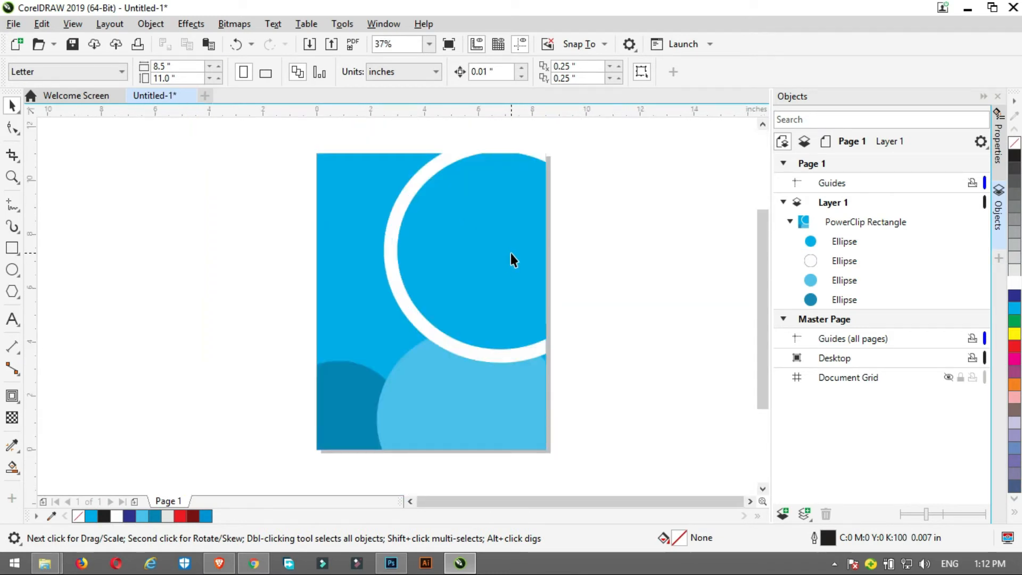
pyautogui.scroll(-1, 510, 253)
# Open the PowerClip contents and add the artistic text "Company Name" in the page's upper-left area, then select all of it
pyautogui.rightClick(510, 254)
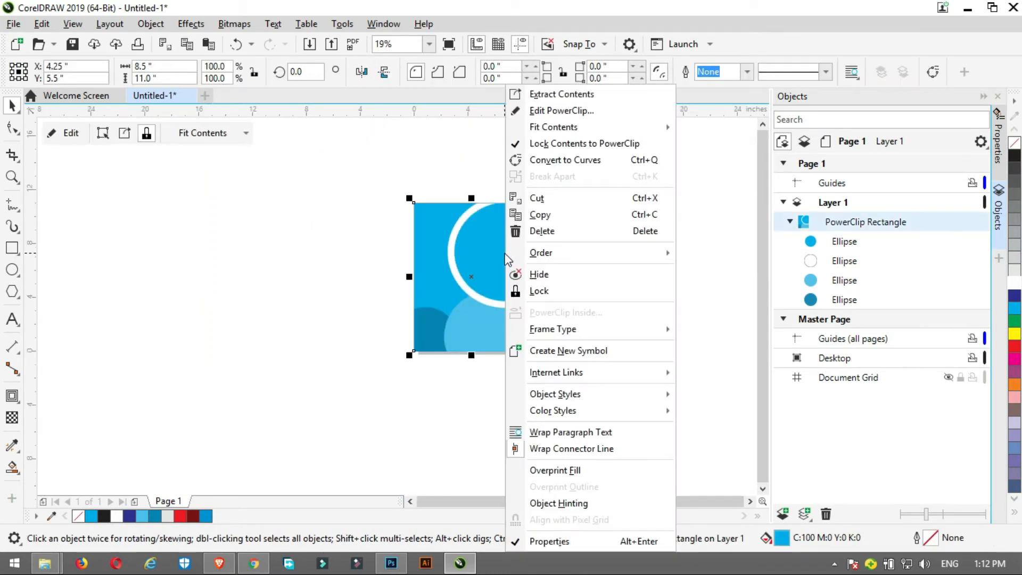
pyautogui.click(556, 112)
pyautogui.click(13, 323)
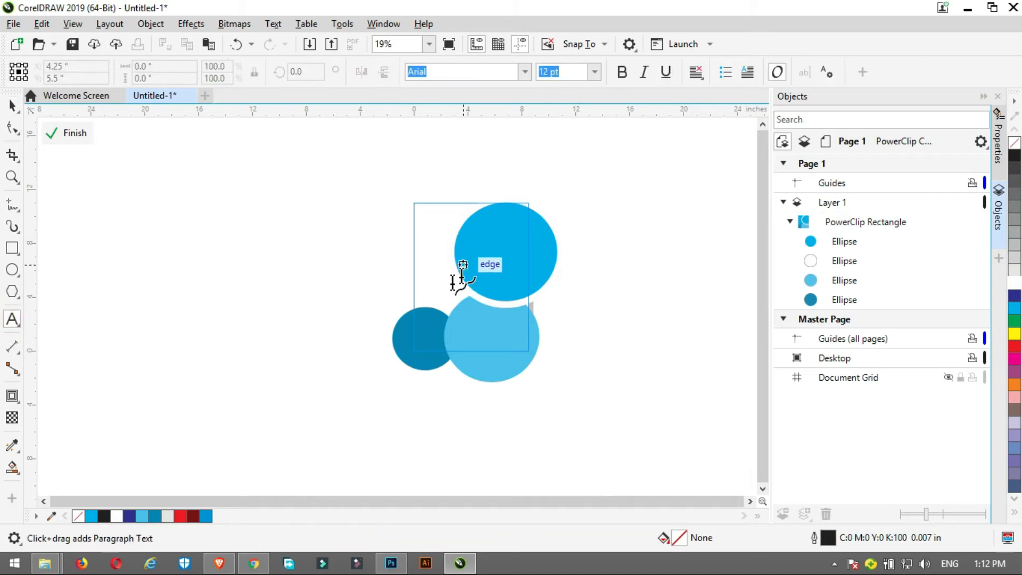
pyautogui.click(427, 219)
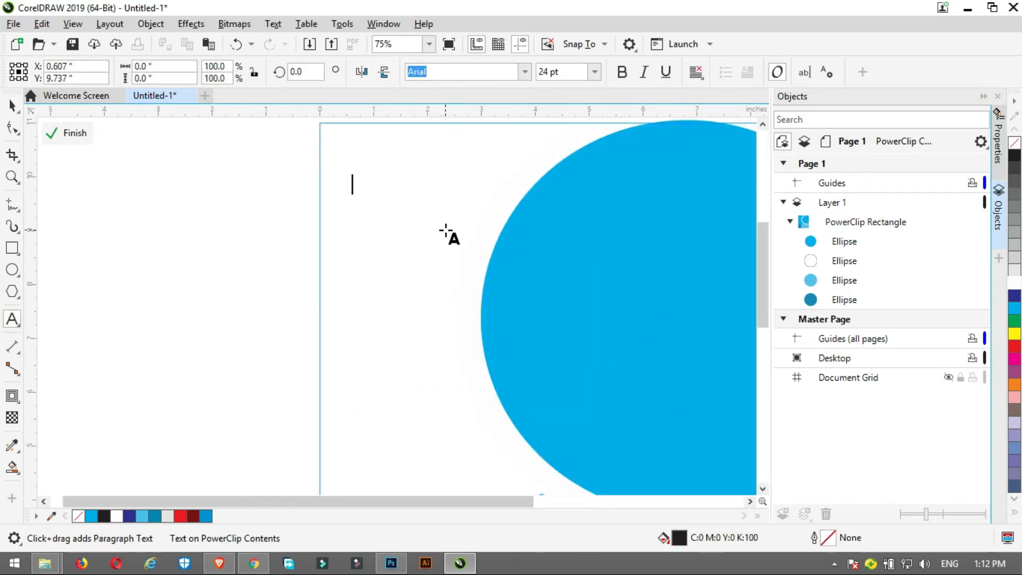
pyautogui.write('Company Name')
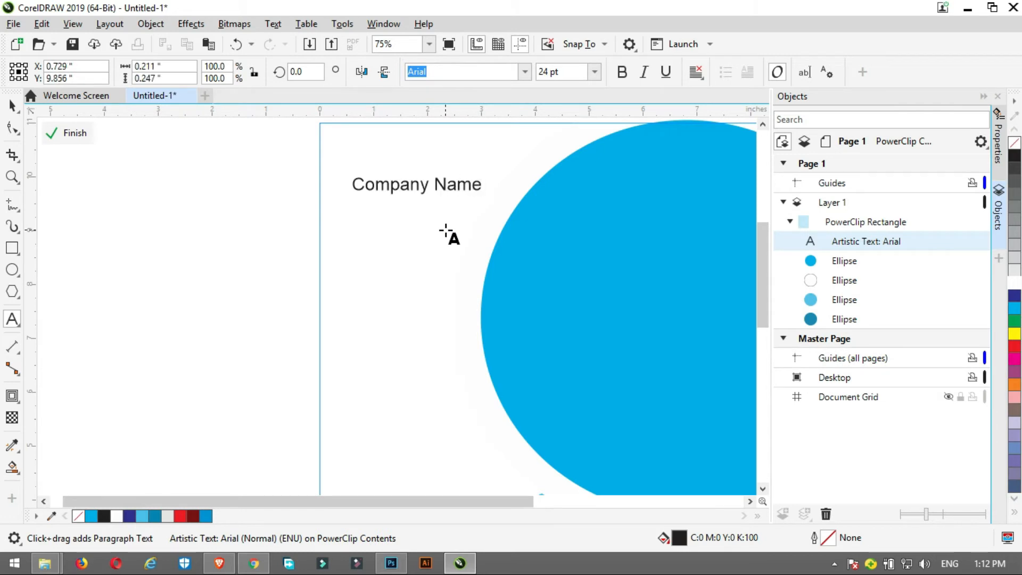
pyautogui.hotkey('ctrl', 'a')
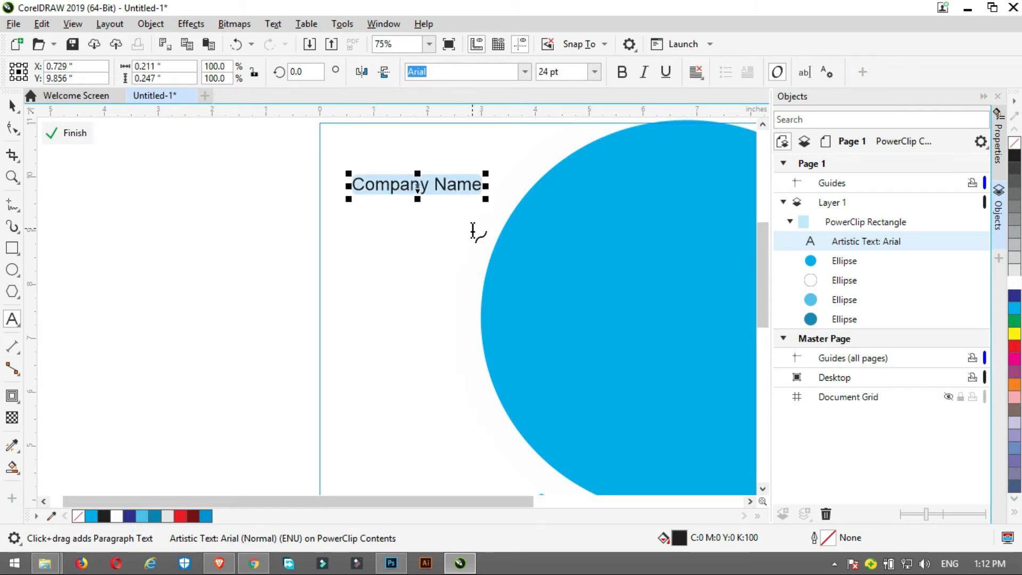
# Open the text properties for "Company Name" and set its line spacing unit to points
pyautogui.hotkey('ctrl', 't')
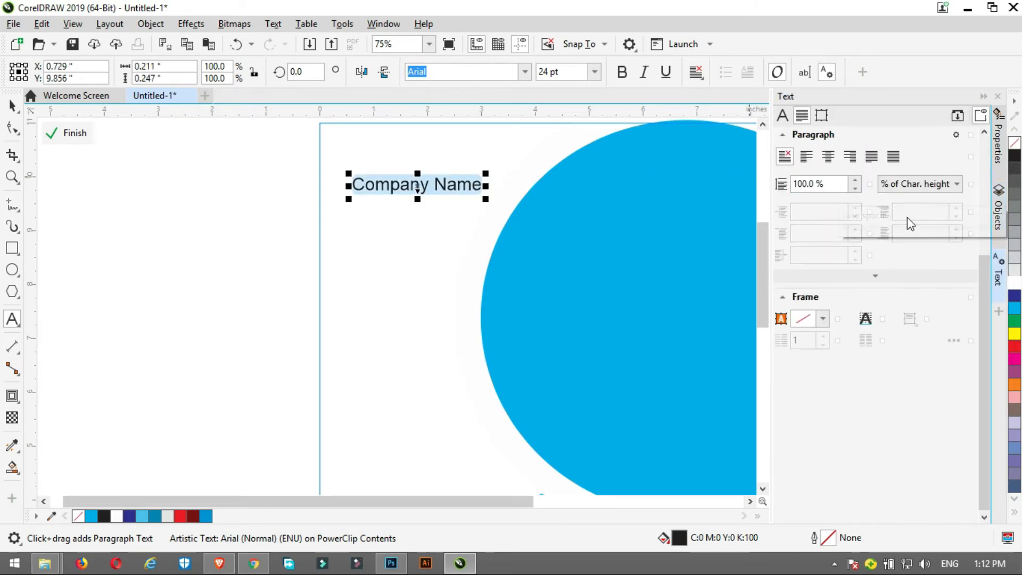
pyautogui.click(930, 184)
pyautogui.click(895, 211)
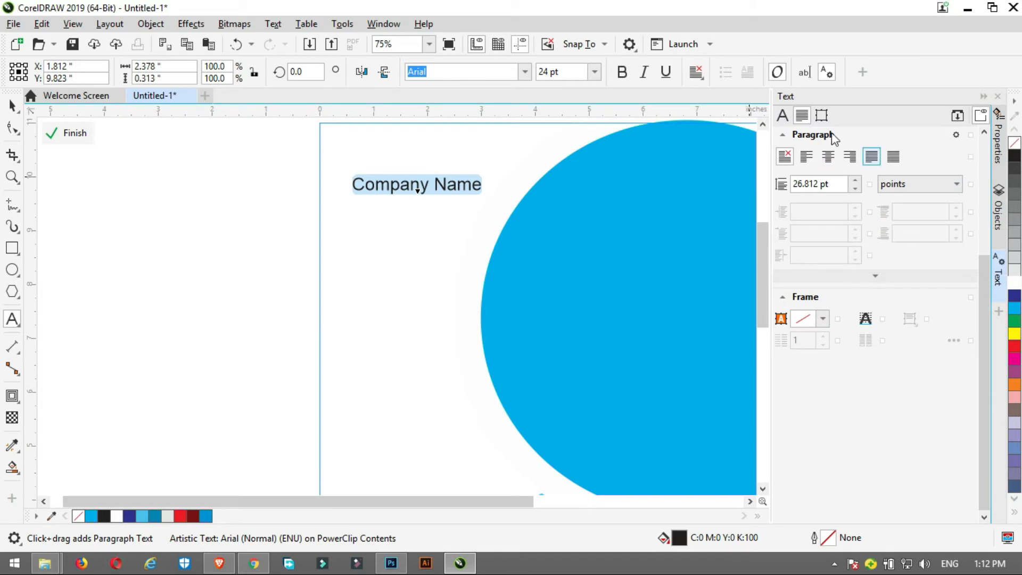
# Format the selected company name text as Gotham Bold with 10% range kerning
pyautogui.click(783, 115)
pyautogui.click(954, 205)
pyautogui.click(954, 205)
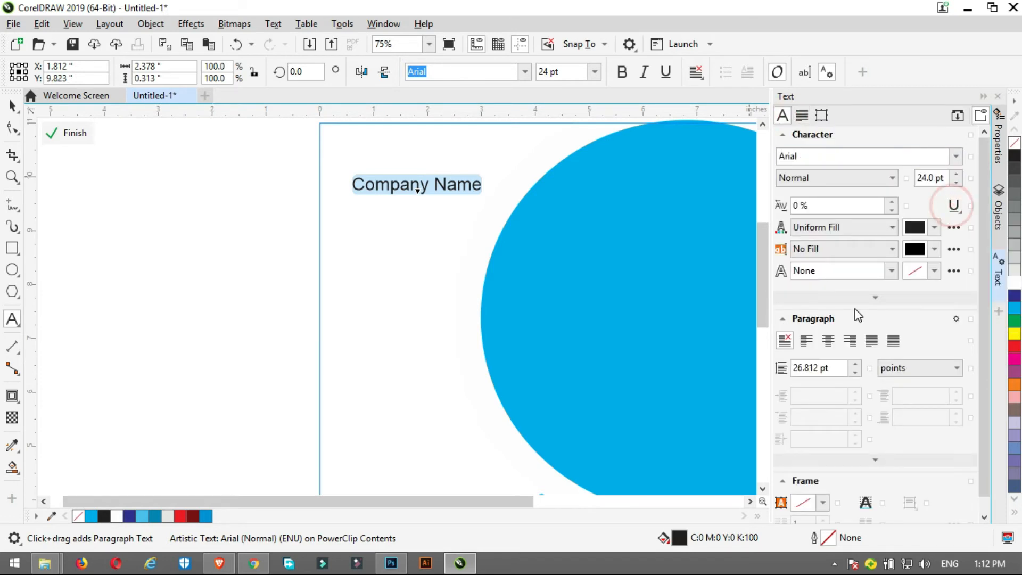
pyautogui.click(846, 177)
pyautogui.click(810, 222)
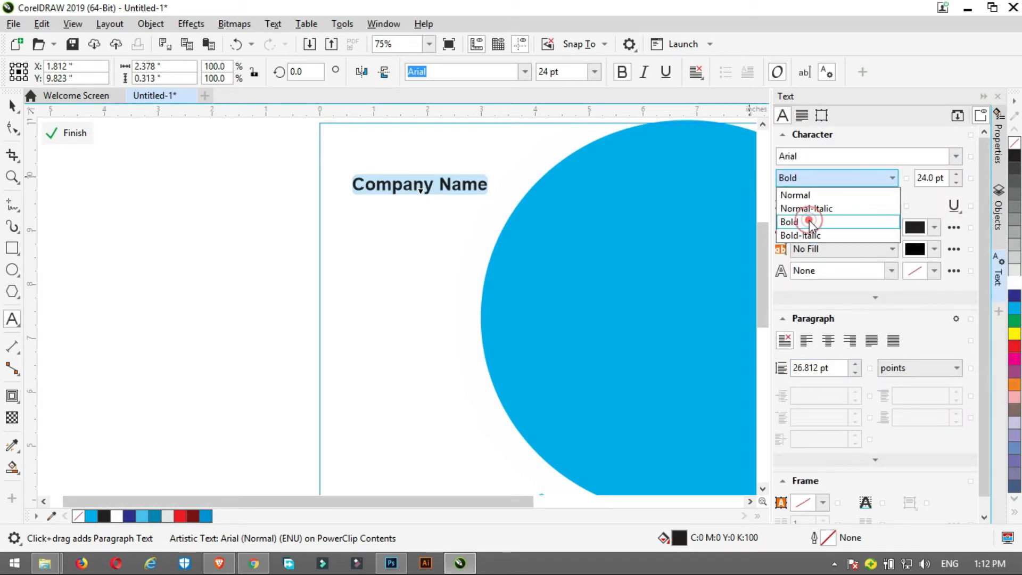
pyautogui.click(951, 157)
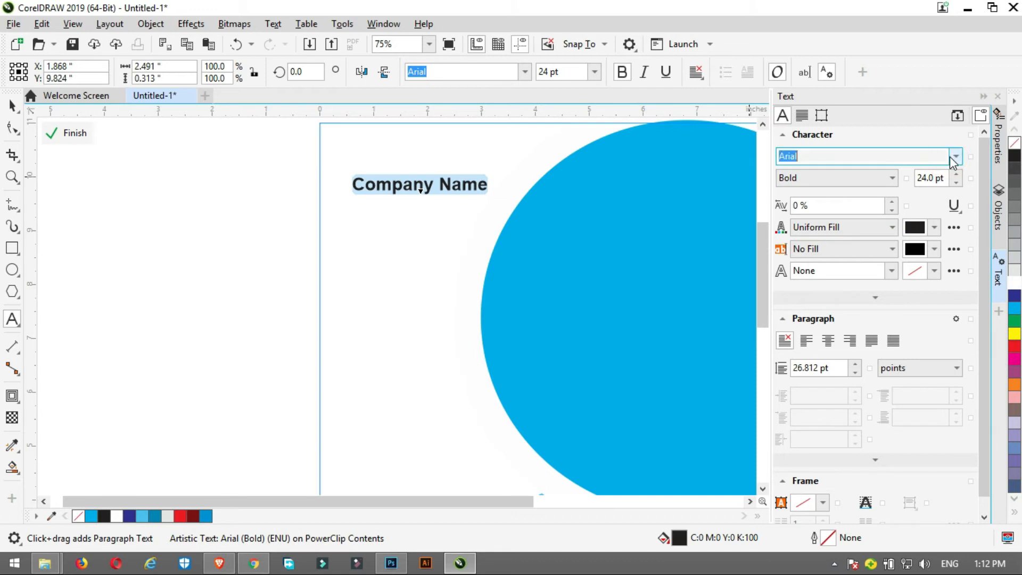
pyautogui.press('Return')
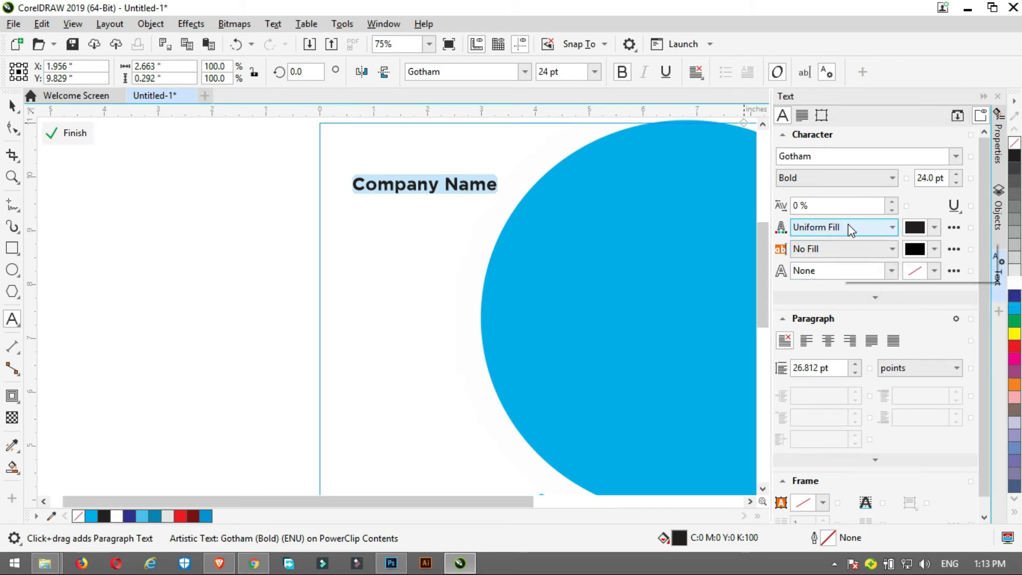
pyautogui.click(891, 201)
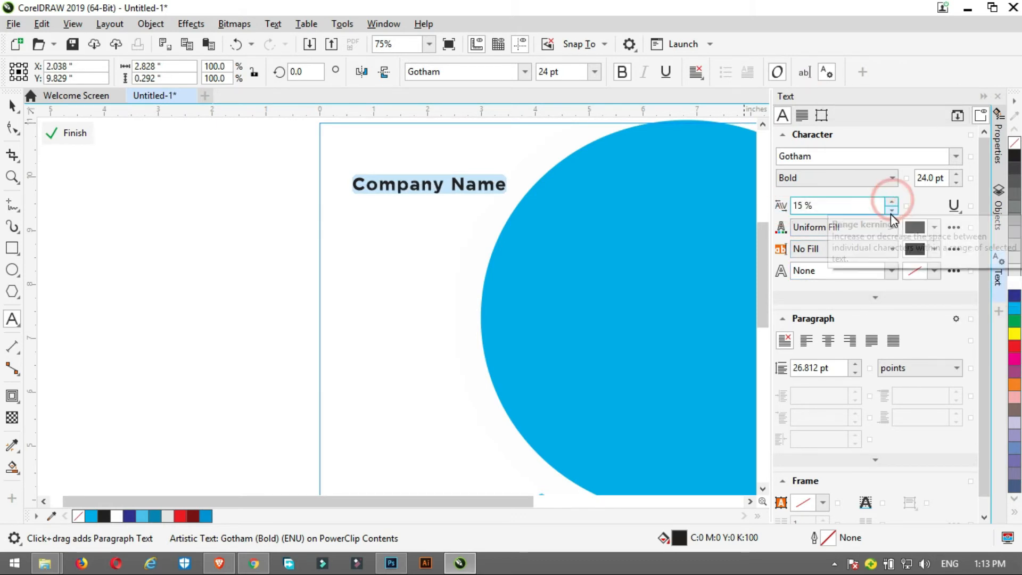
pyautogui.click(891, 210)
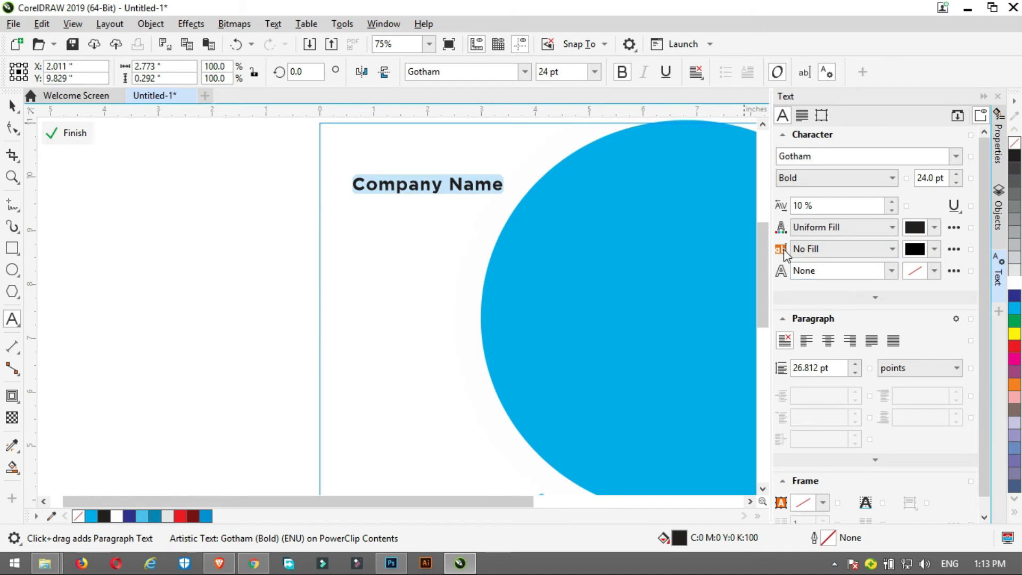
# Apply a uniform background fill to the company name text
pyautogui.click(881, 249)
pyautogui.click(852, 276)
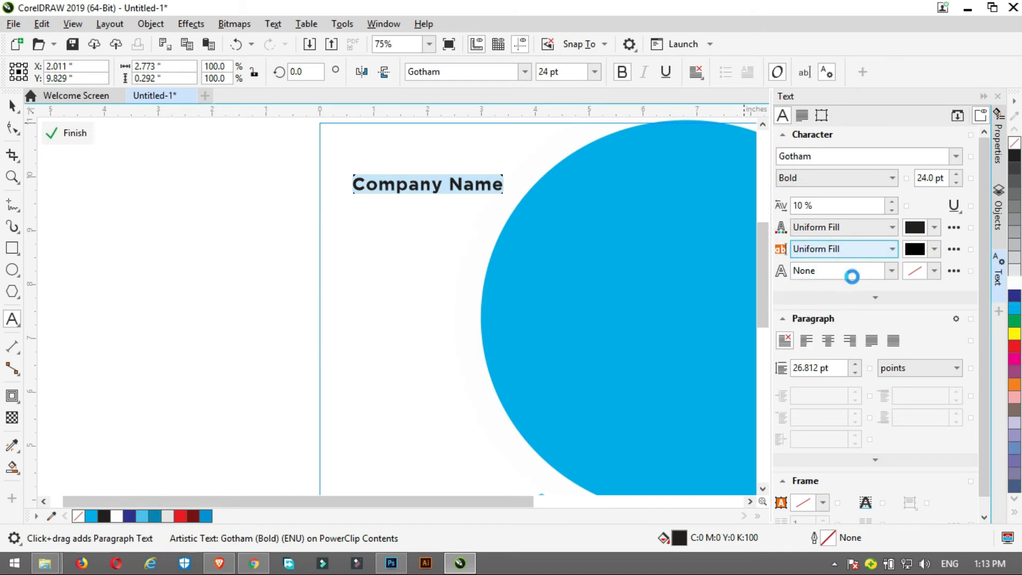
pyautogui.click(892, 271)
pyautogui.click(899, 273)
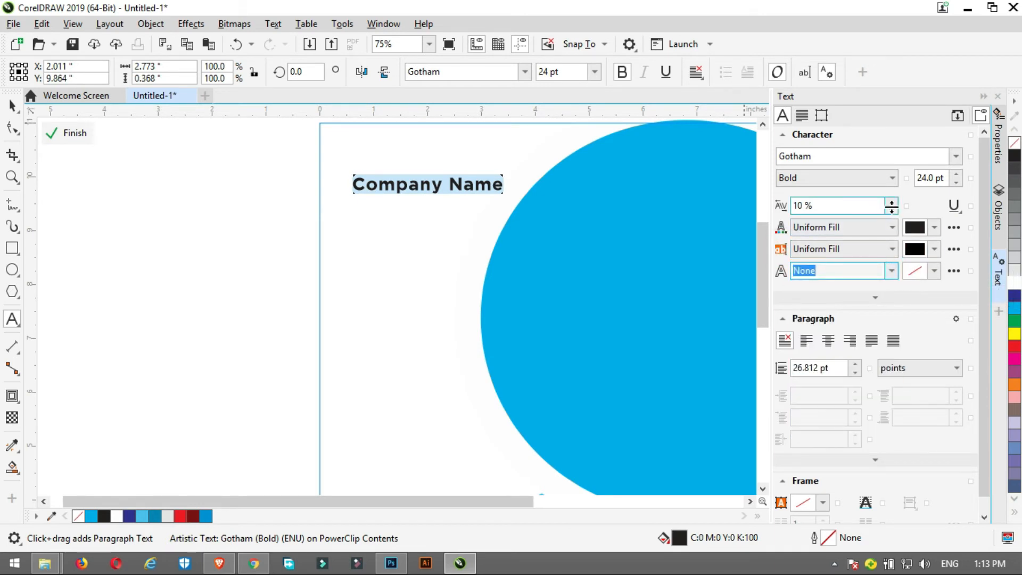
# Set the company name text's range kerning to 20%
pyautogui.moveTo(831, 207); pyautogui.dragTo(783, 209)
pyautogui.moveTo(890, 205)
pyautogui.mouseDown()
pyautogui.moveTo(892, 218)
pyautogui.moveTo(892, 206)
pyautogui.mouseUp()
pyautogui.click(892, 202)
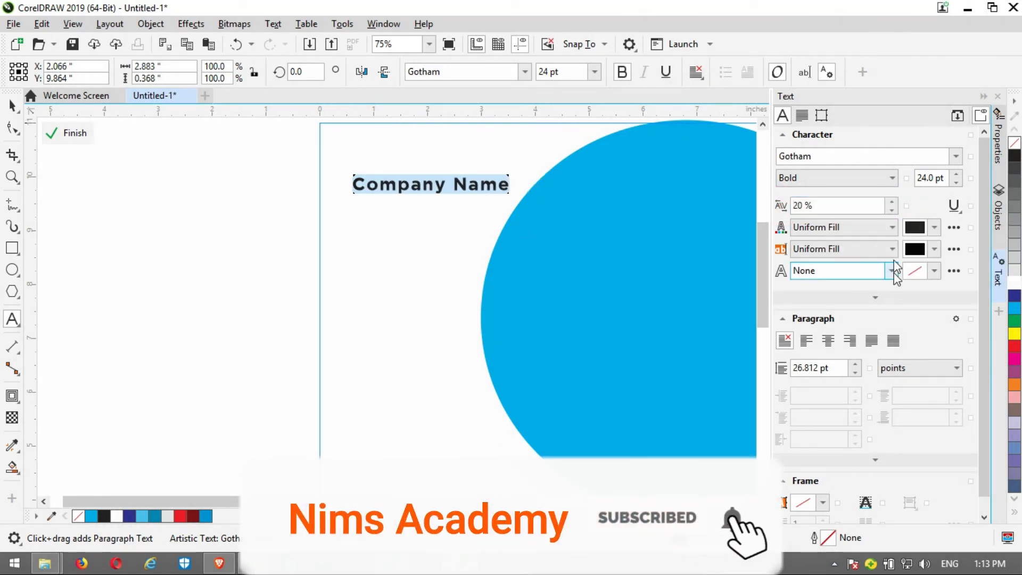
pyautogui.click(892, 227)
pyautogui.click(842, 225)
pyautogui.click(842, 224)
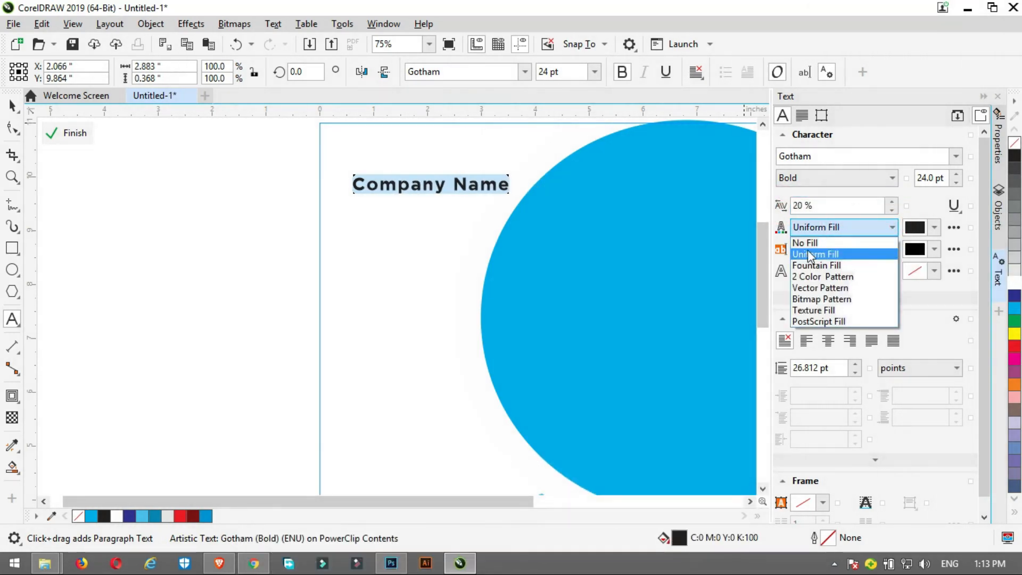
pyautogui.click(809, 255)
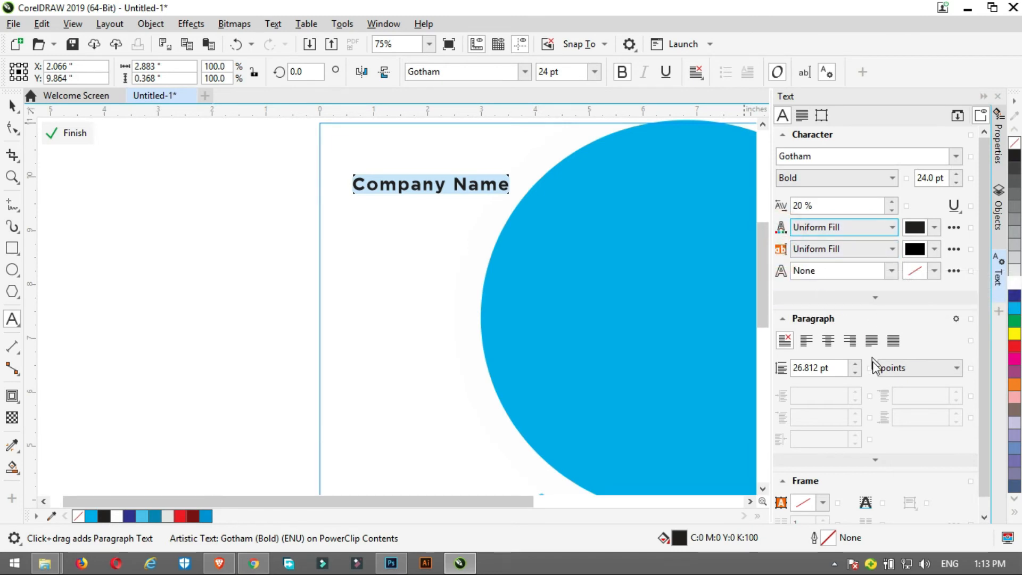
pyautogui.click(925, 361)
pyautogui.click(926, 362)
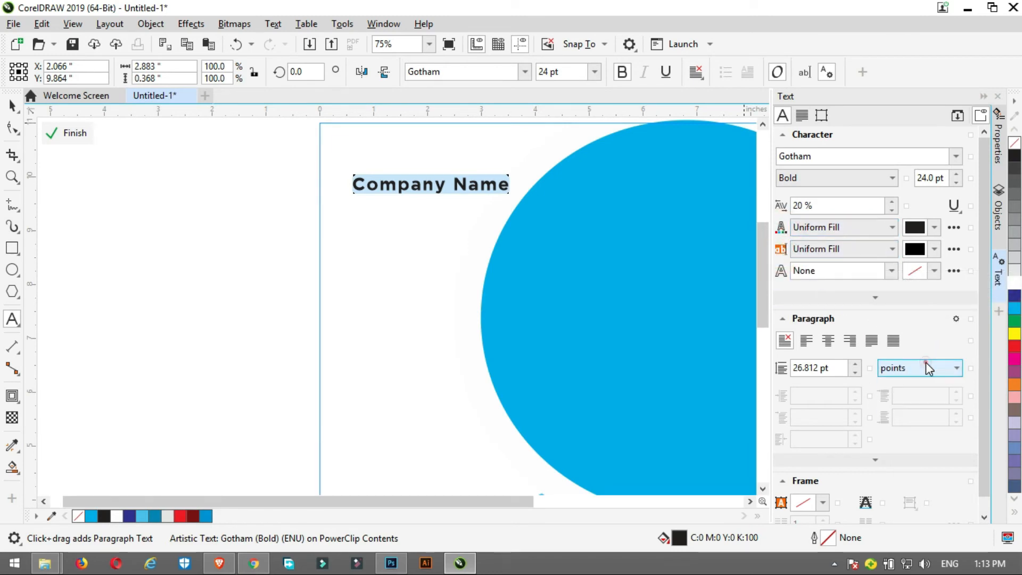
pyautogui.rightClick(483, 186)
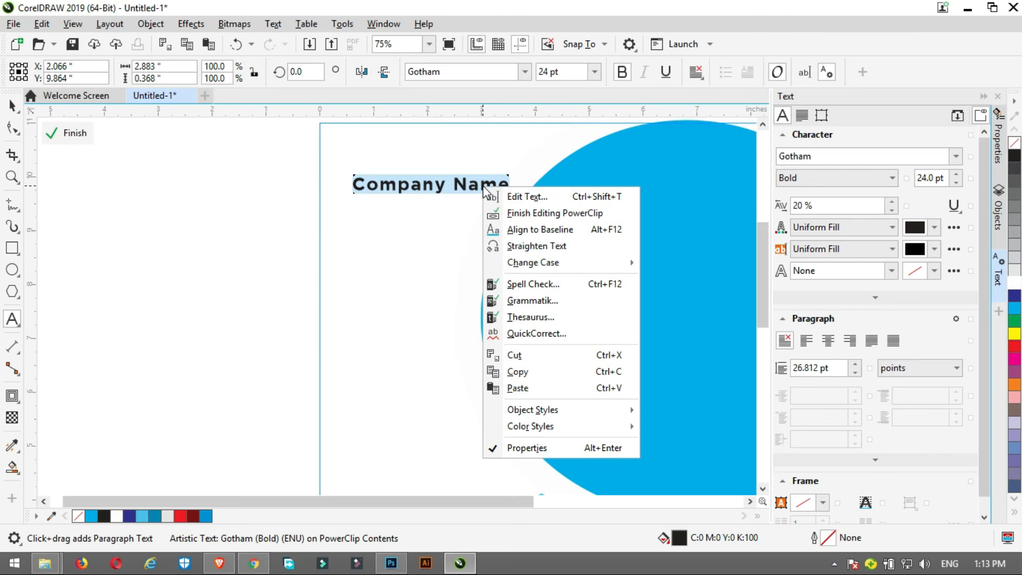
pyautogui.press('Escape')
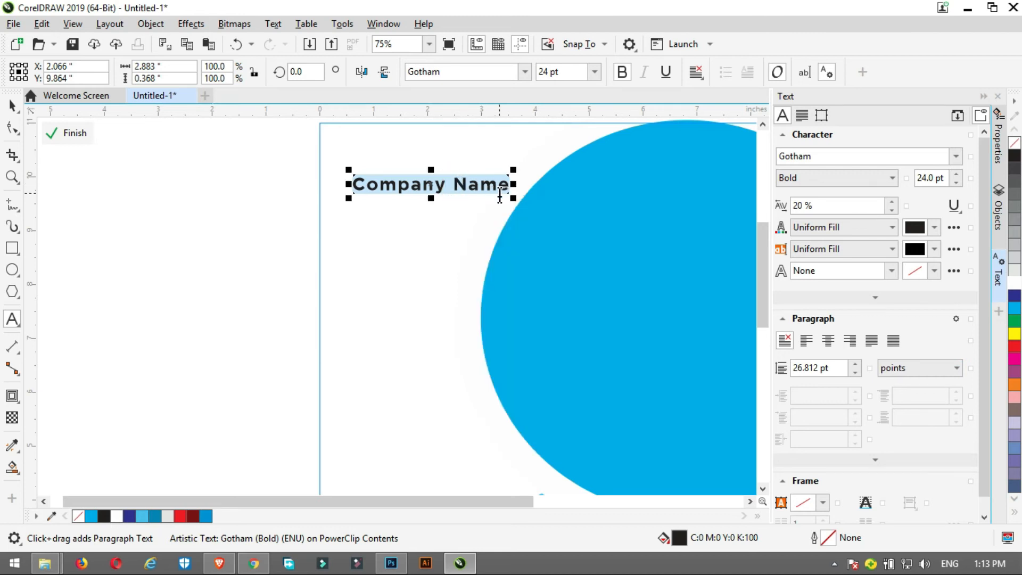
# Change the company name text's font to LEMON MILK Bold and finish editing the text
pyautogui.click(529, 71)
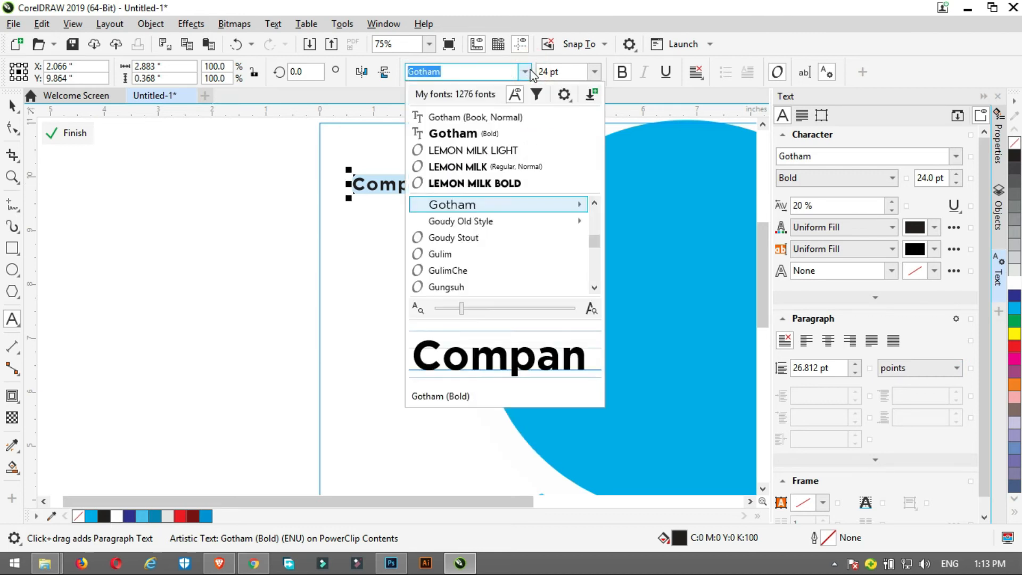
pyautogui.click(487, 183)
pyautogui.press('Escape')
pyautogui.press('Escape')
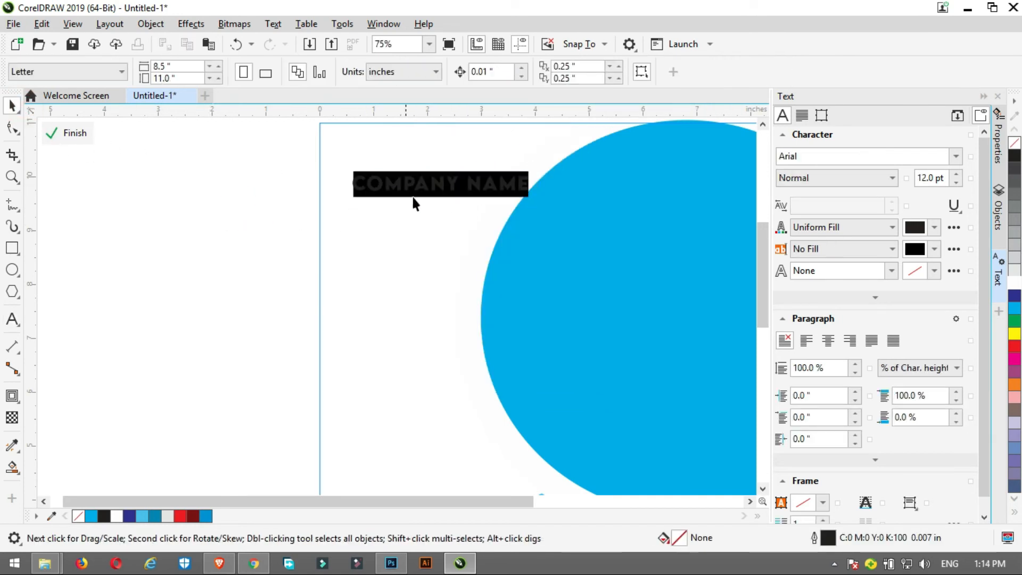
# Select the company name text and set its background fill to No Fill
pyautogui.click(415, 200)
pyautogui.click(935, 249)
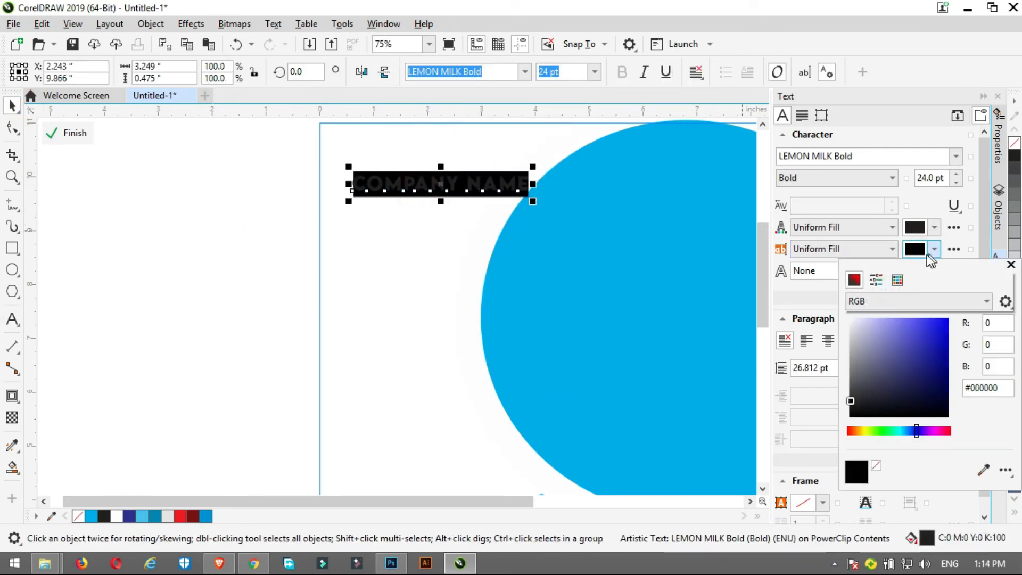
pyautogui.click(935, 249)
pyautogui.click(893, 249)
pyautogui.click(864, 260)
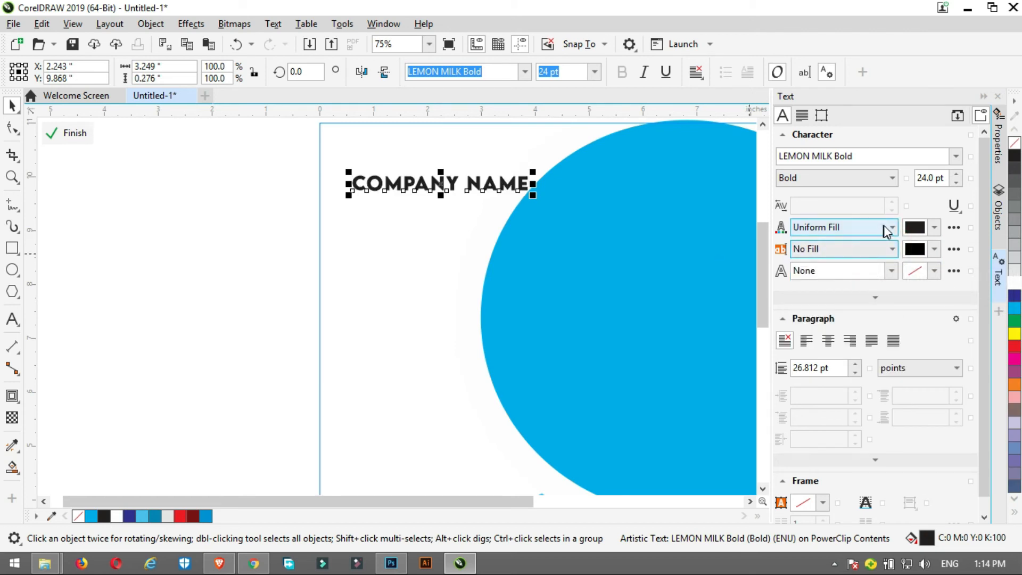
# Try No Fill on the company name's letters, and restore their Uniform Fill
pyautogui.click(887, 230)
pyautogui.click(844, 245)
pyautogui.click(874, 227)
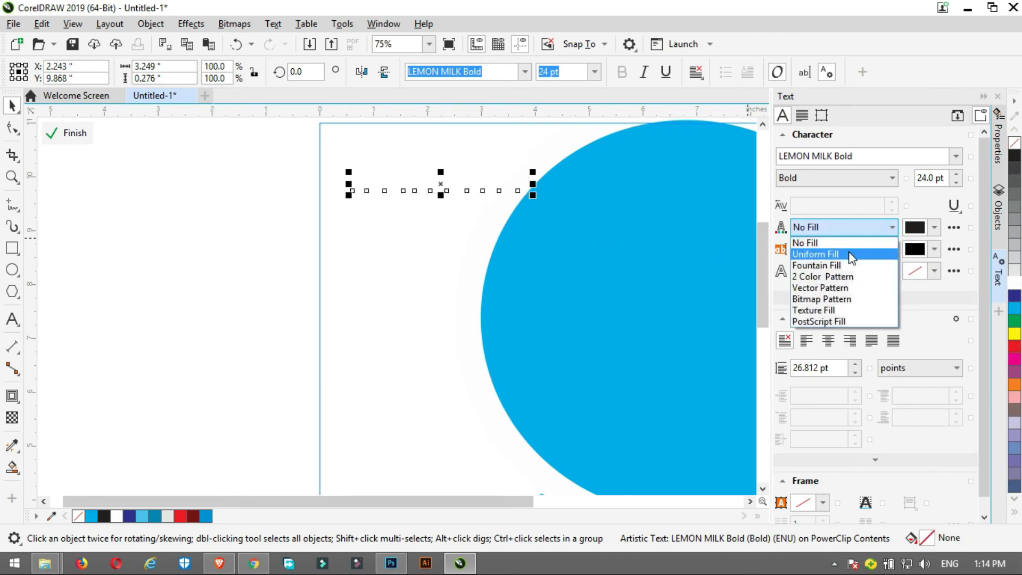
pyautogui.click(851, 255)
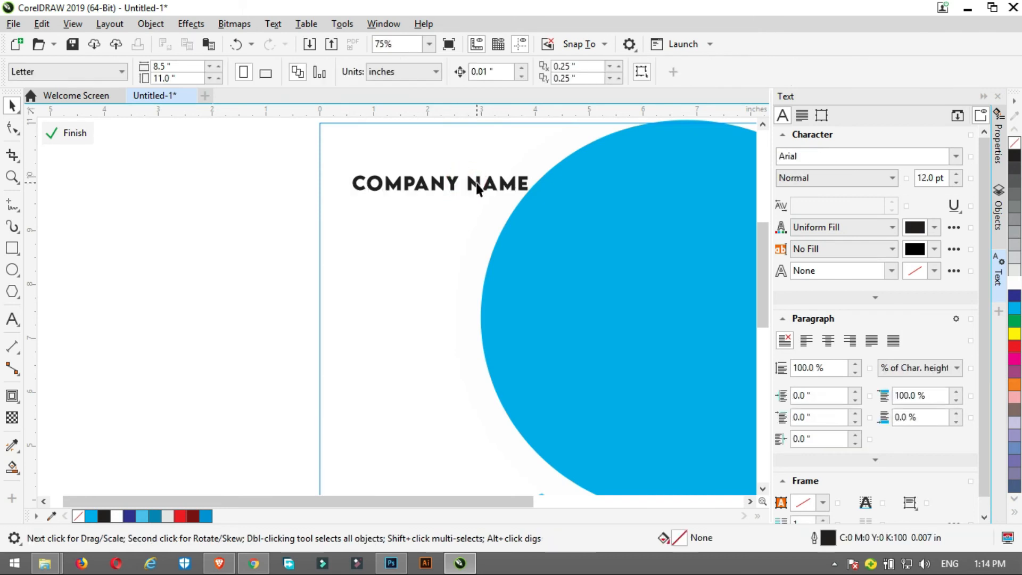
# Enlarge the company name text to about 36 pt and move it to about X 2.6 in, Y 10.2 in
pyautogui.moveTo(483, 185); pyautogui.dragTo(611, 245)
pyautogui.click(521, 179)
pyautogui.click(513, 171)
pyautogui.moveTo(546, 170); pyautogui.dragTo(514, 145)
pyautogui.hotkey('ctrl', 'z')
pyautogui.click(486, 169)
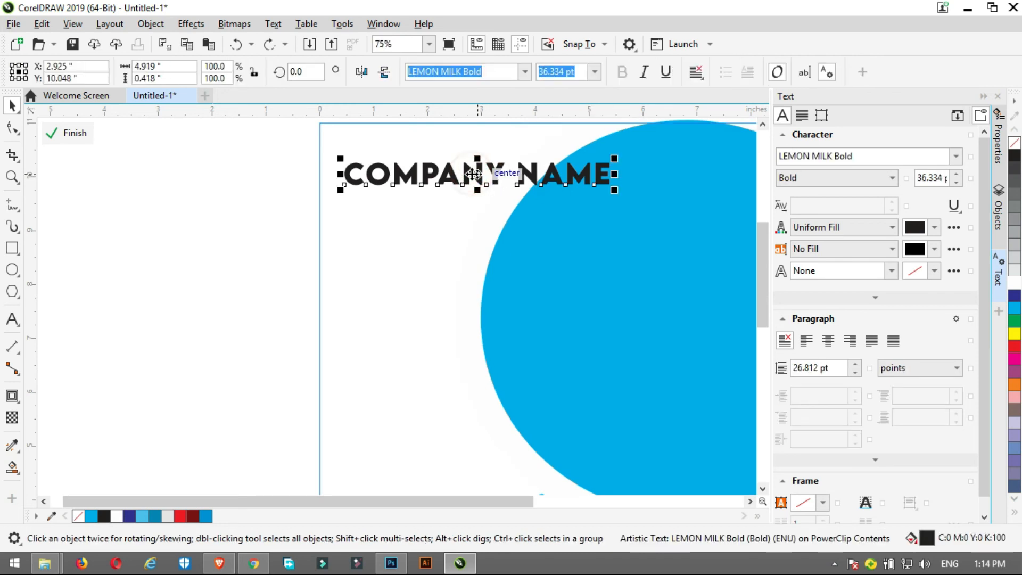
pyautogui.moveTo(473, 174); pyautogui.dragTo(458, 164)
# Break the company name text onto two lines between "COMPANY" and "NAME"
pyautogui.click(497, 164)
pyautogui.doubleClick(485, 163)
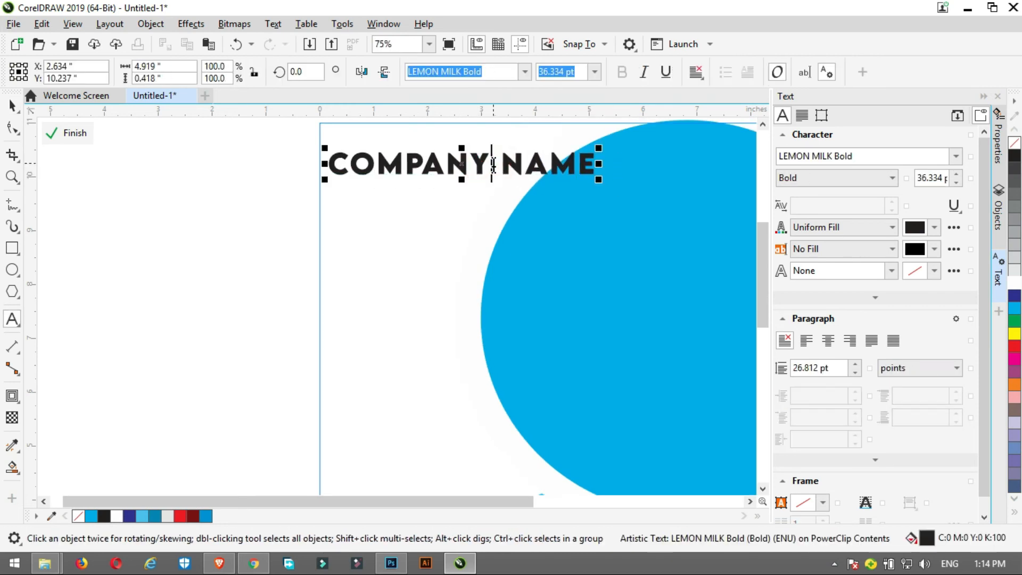
pyautogui.press('Return')
# Set the whole company name text to 41.334 pt with a line spacing of 41.012 pt
pyautogui.hotkey('ctrl', 'a')
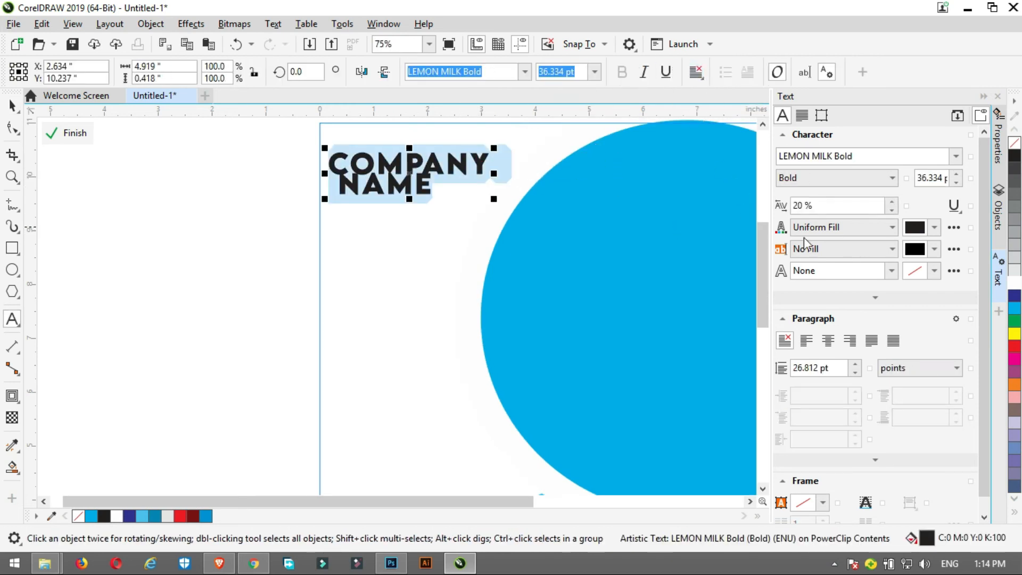
pyautogui.click(957, 174)
pyautogui.click(956, 174)
pyautogui.click(956, 174)
pyautogui.click(956, 174)
pyautogui.click(957, 174)
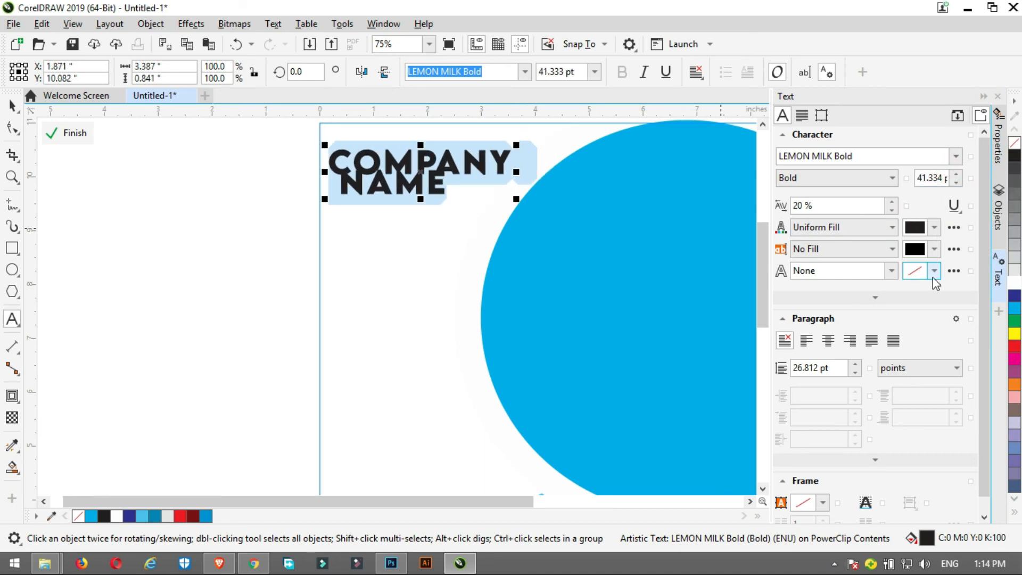
pyautogui.click(857, 373)
pyautogui.moveTo(855, 368); pyautogui.dragTo(856, 303)
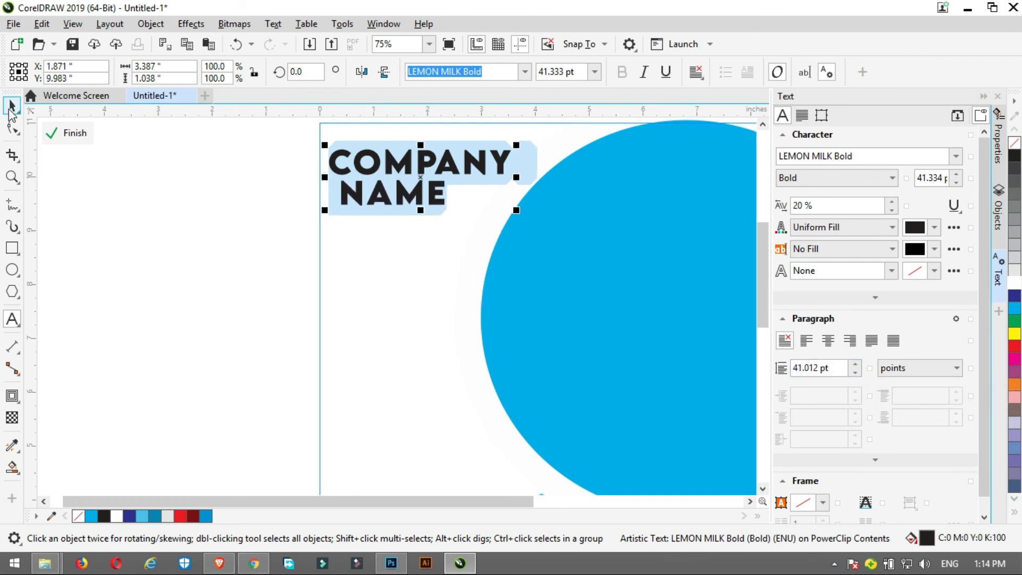
# Select the two-line company name as an object and apply Force justify alignment
pyautogui.click(12, 107)
pyautogui.click(827, 340)
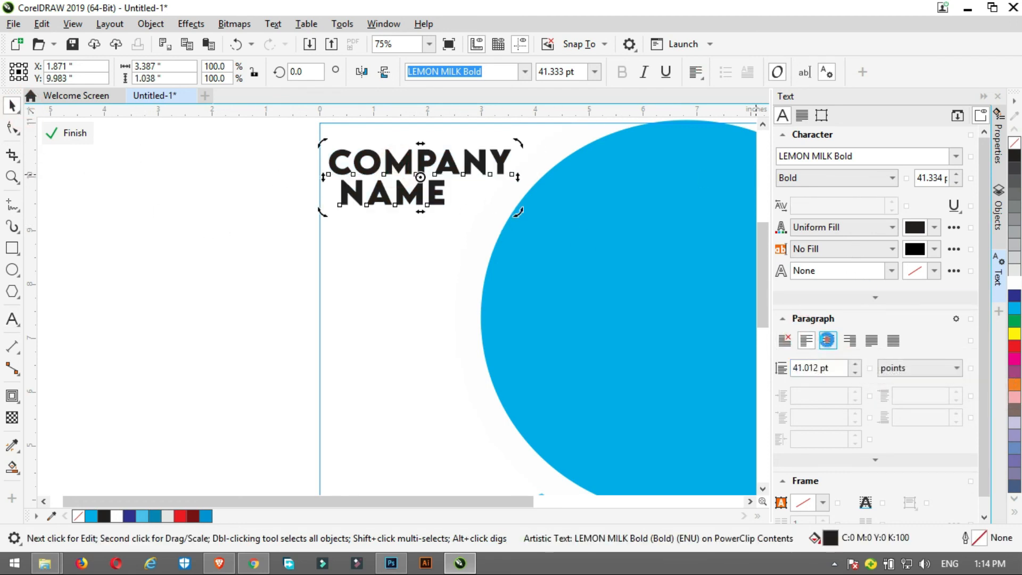
pyautogui.click(849, 342)
pyautogui.click(870, 343)
pyautogui.click(892, 344)
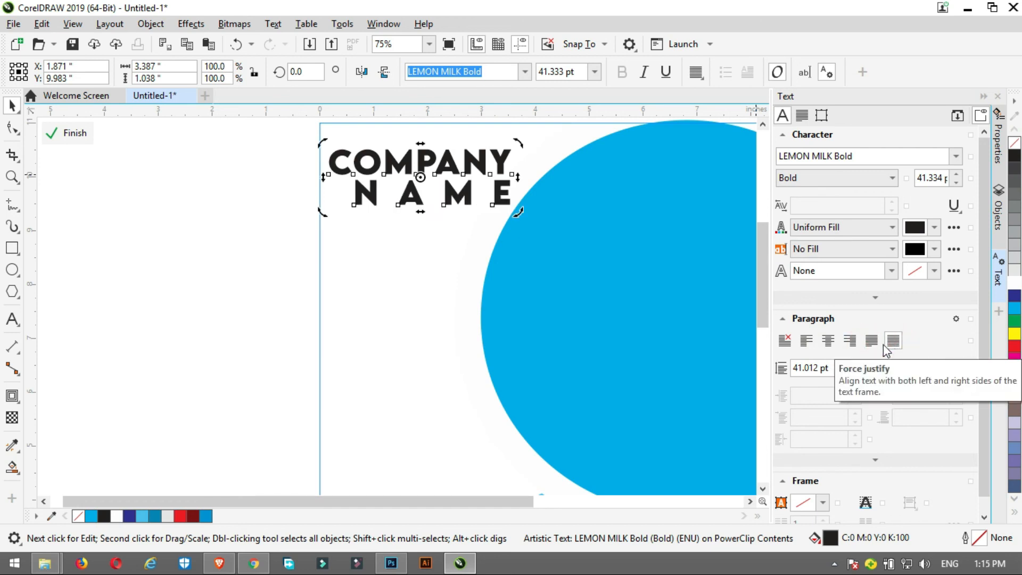
# Finish editing the PowerClip contents and deselect the page rectangle
pyautogui.scroll(-4, 422, 269)
pyautogui.scroll(2, 423, 270)
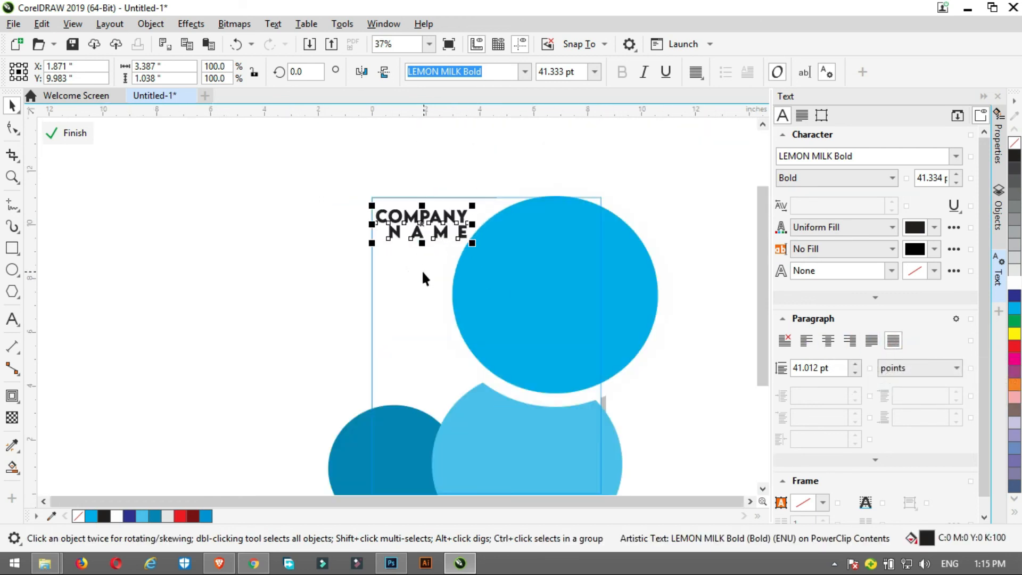
pyautogui.click(206, 292)
pyautogui.scroll(-2, 542, 280)
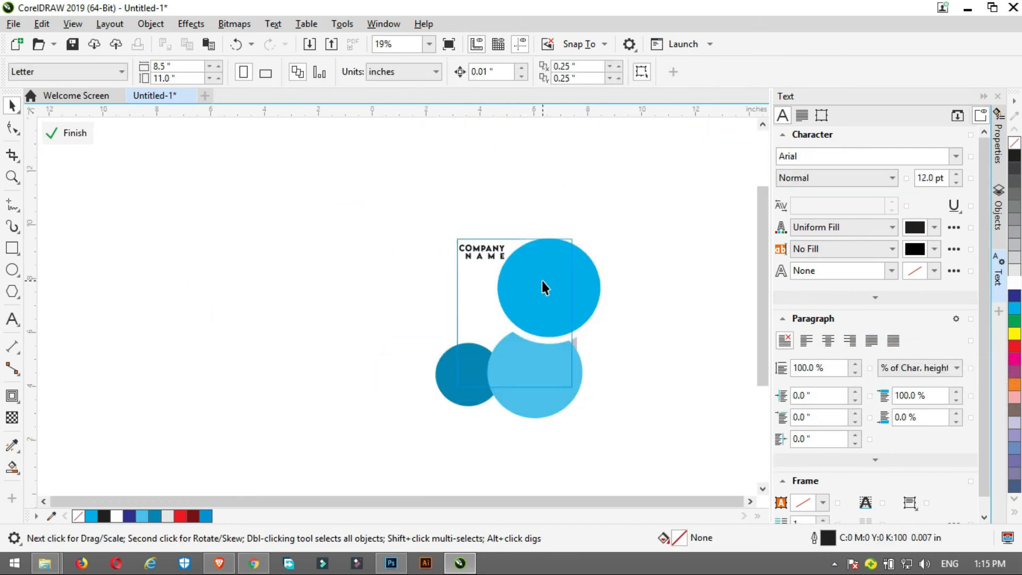
pyautogui.click(542, 281)
pyautogui.rightClick(542, 280)
pyautogui.click(591, 145)
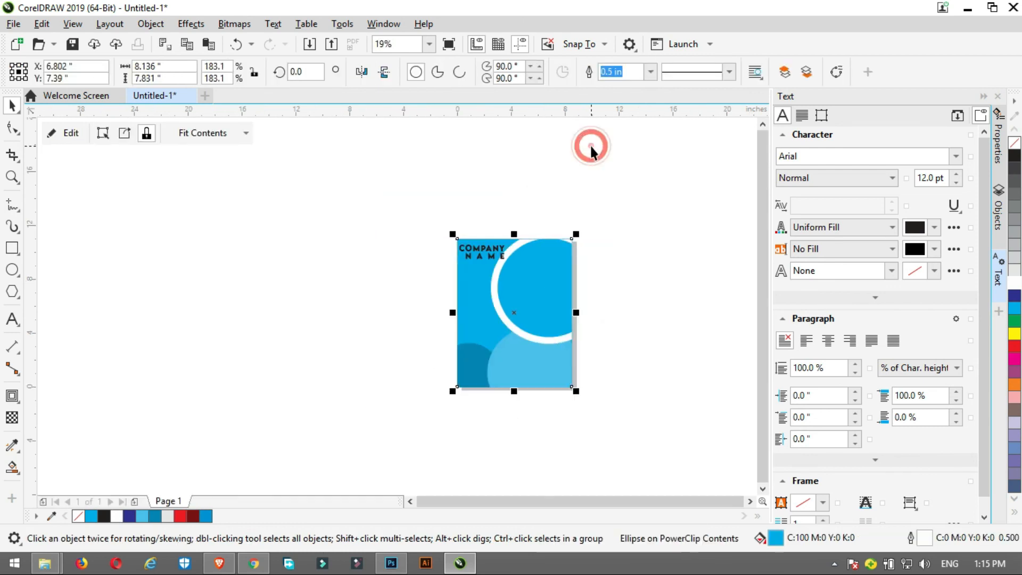
pyautogui.click(602, 215)
pyautogui.scroll(2, 540, 274)
pyautogui.scroll(-2, 418, 234)
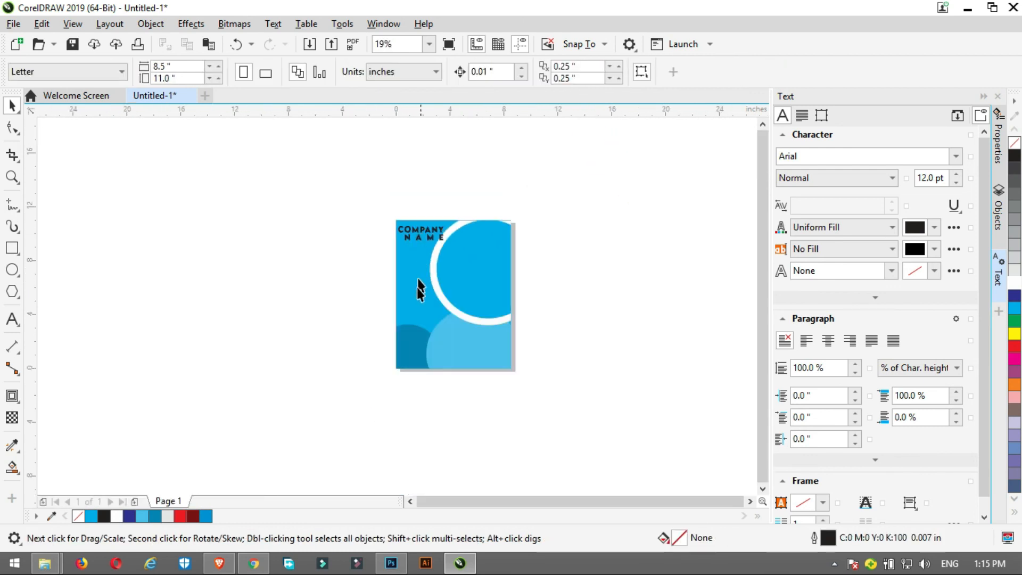